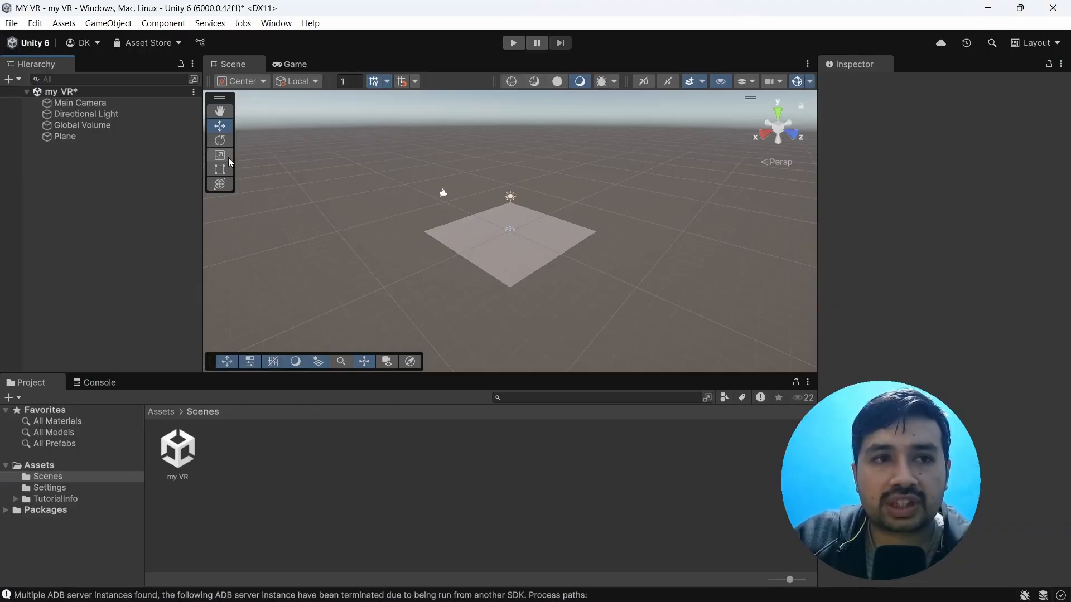
Step: Install XR Plugin Management in the project settings and enable Open XR as the desktop plug-in provider
left_click(35, 25)
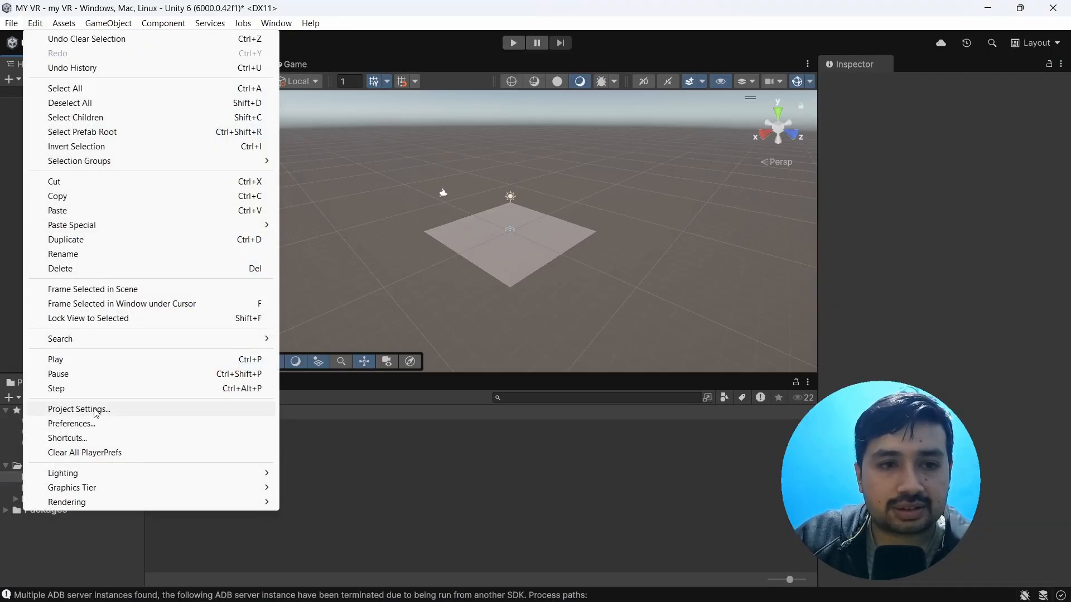
left_click(79, 409)
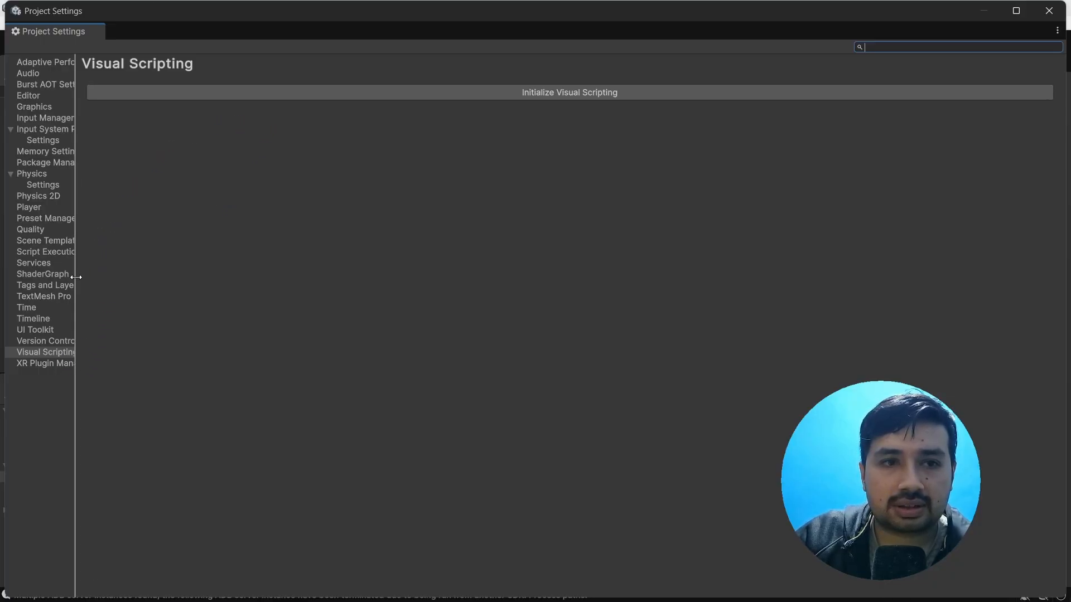
left_click_drag(76, 277, 146, 297)
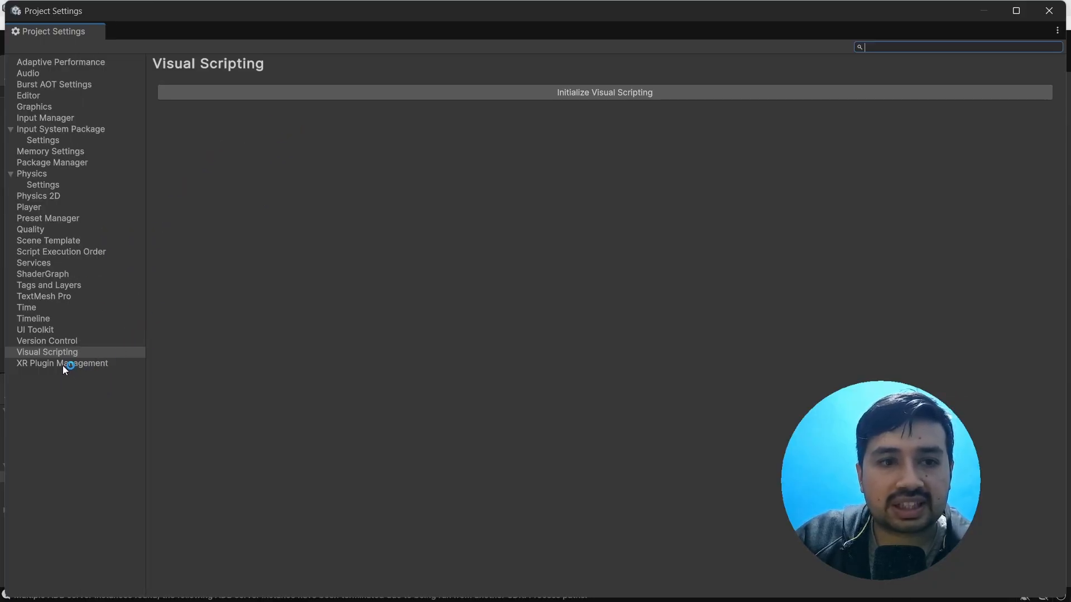
left_click(64, 365)
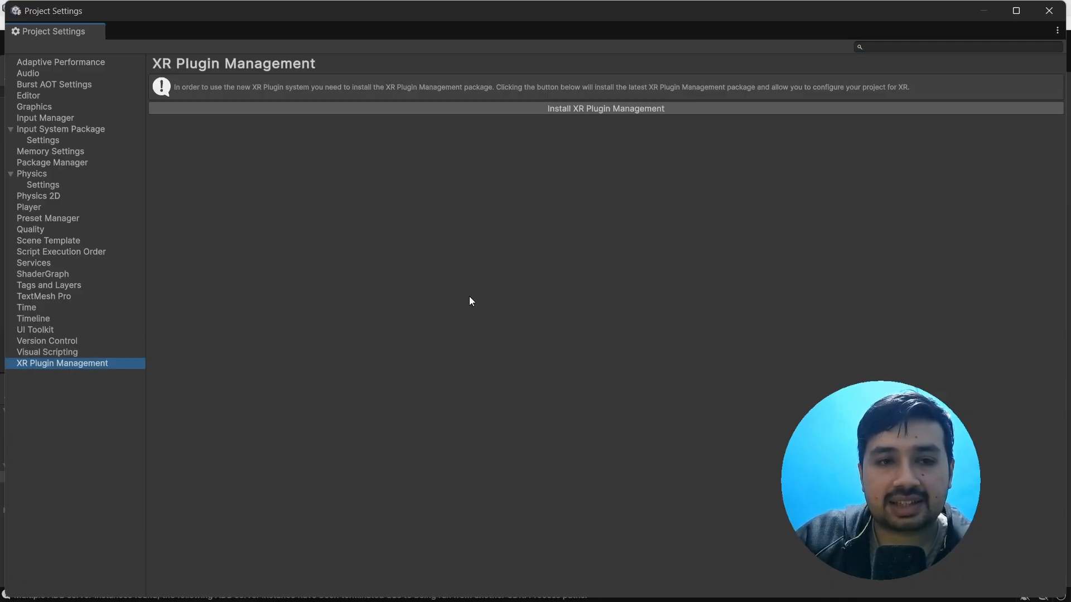
left_click(594, 108)
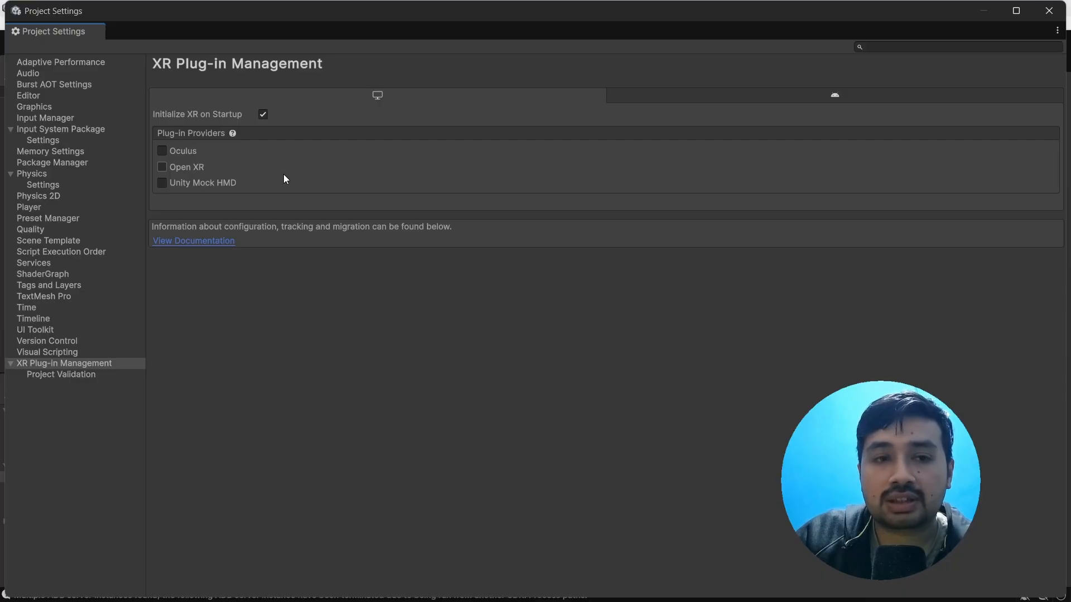
left_click(162, 167)
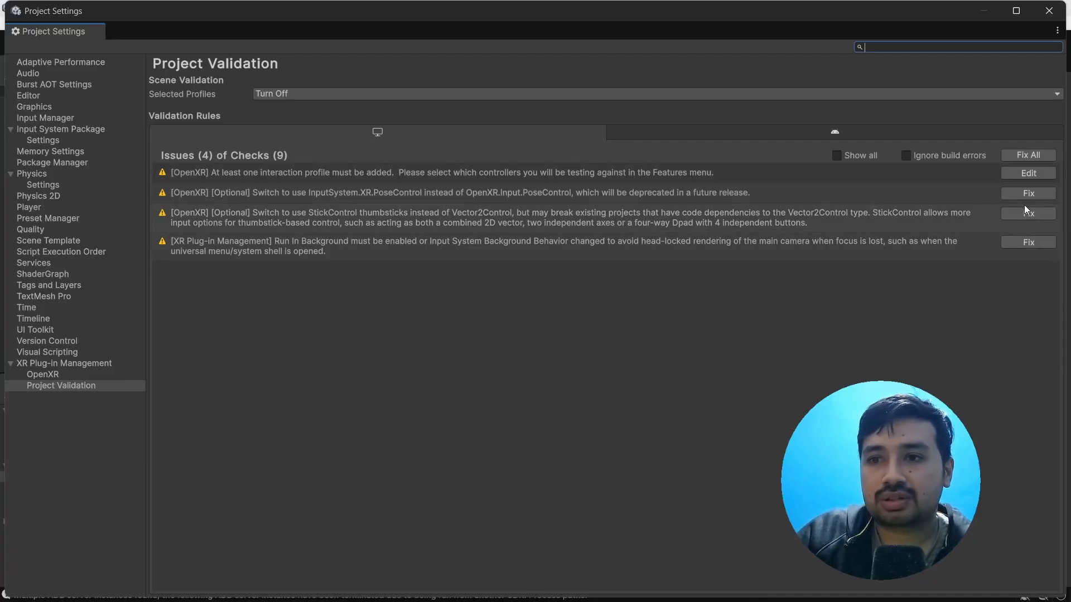
Step: Resolve the missing interaction profile issue by adding the Oculus Touch Controller Profile to the desktop OpenXR settings
left_click(1028, 173)
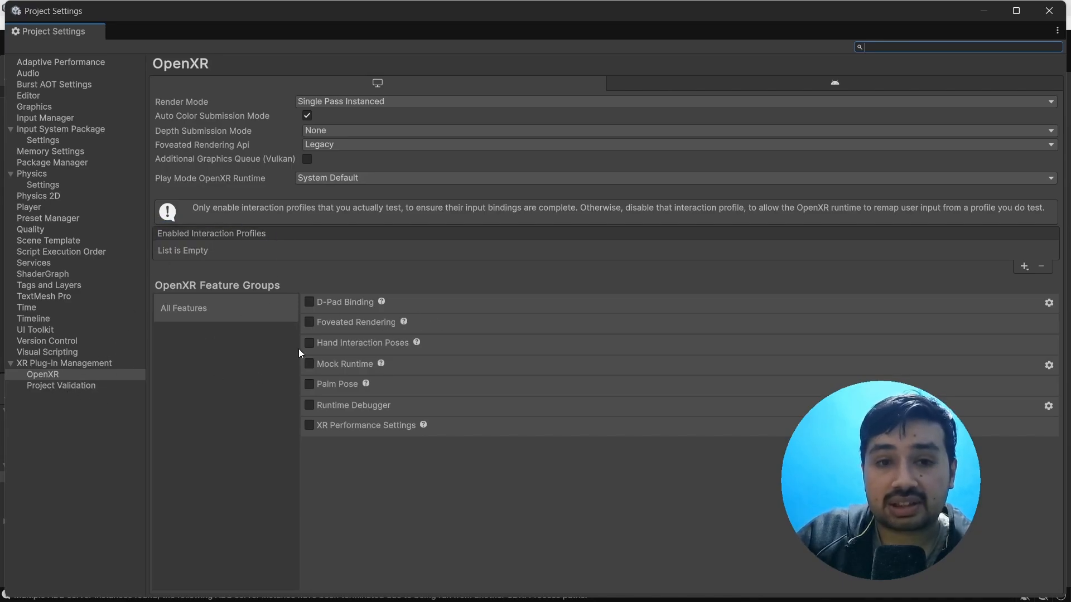
left_click(1025, 266)
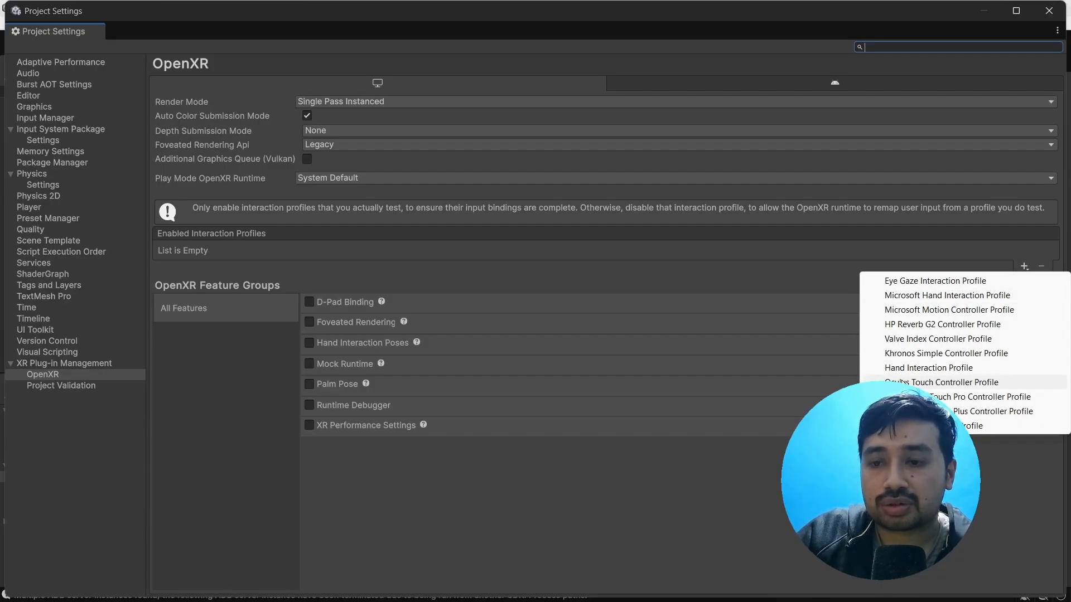
left_click(943, 382)
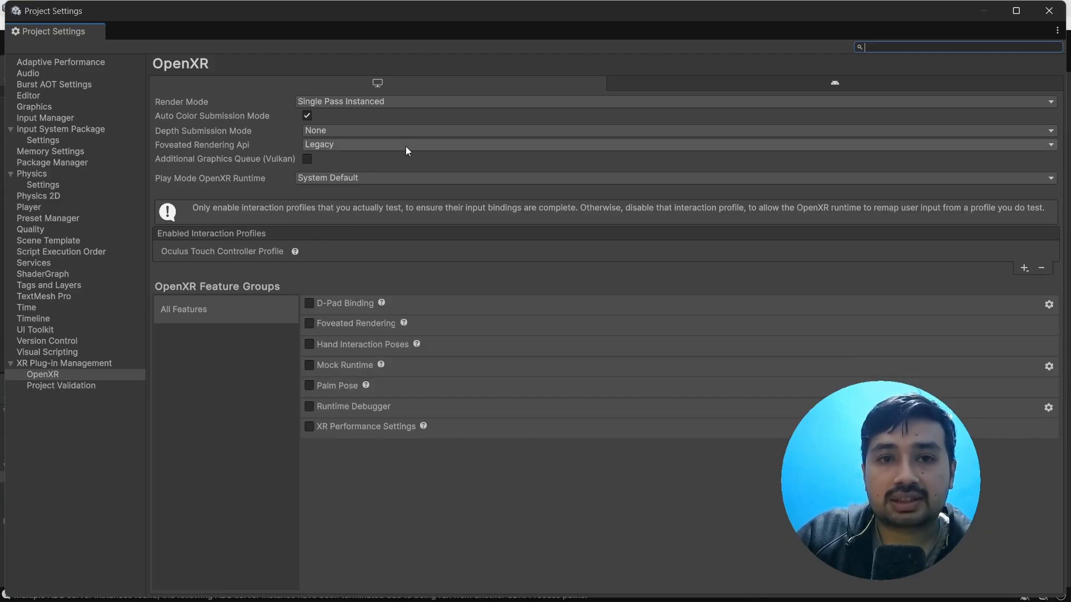
Step: Add the Oculus Touch Controller Profile to the enabled interaction profiles in the Android OpenXR settings
left_click(835, 84)
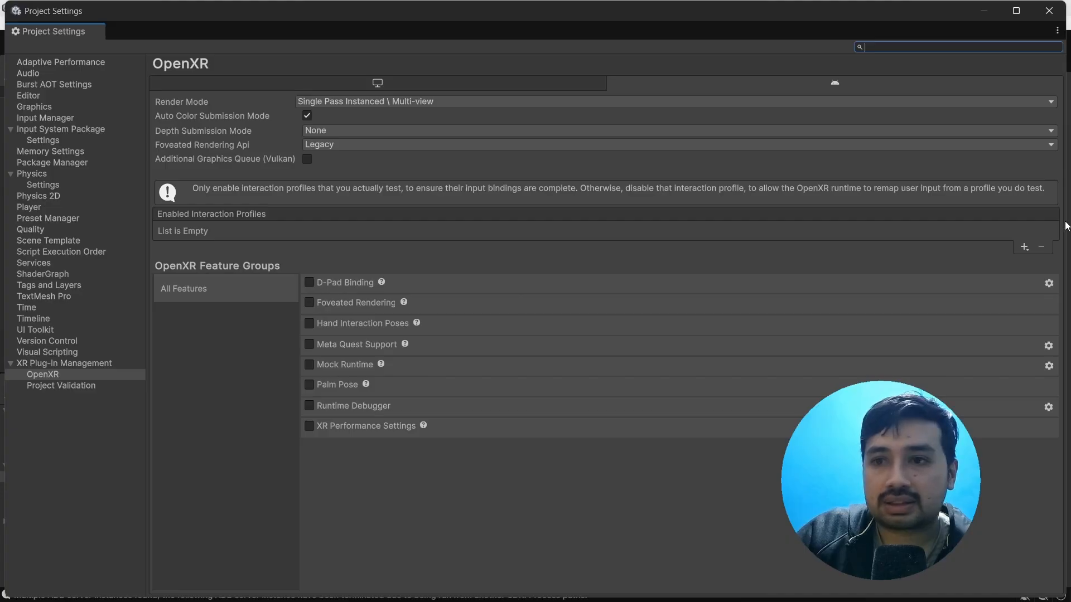
left_click(1025, 247)
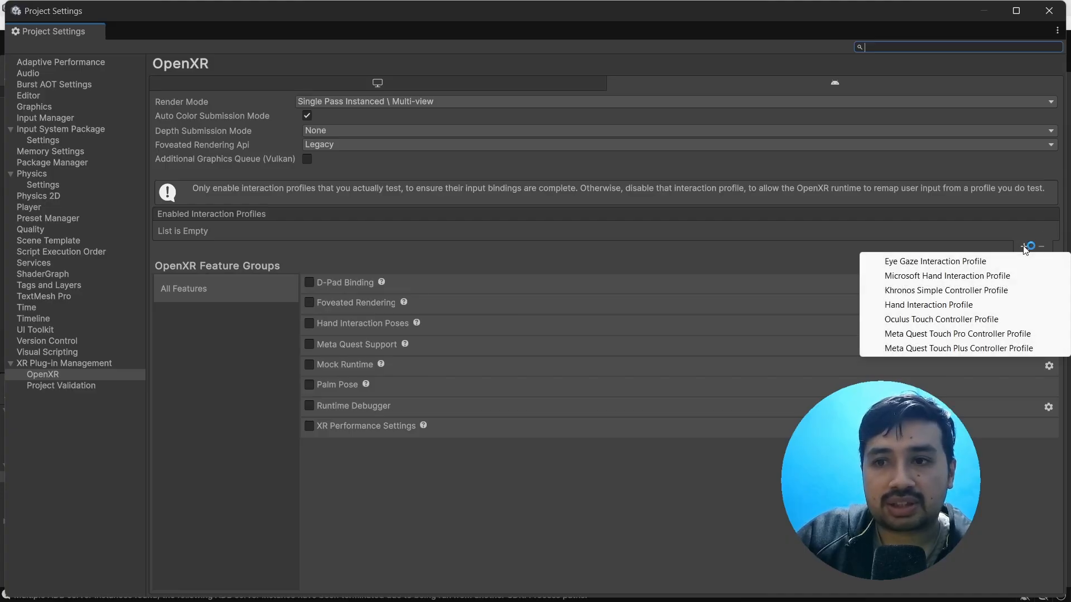
left_click(921, 319)
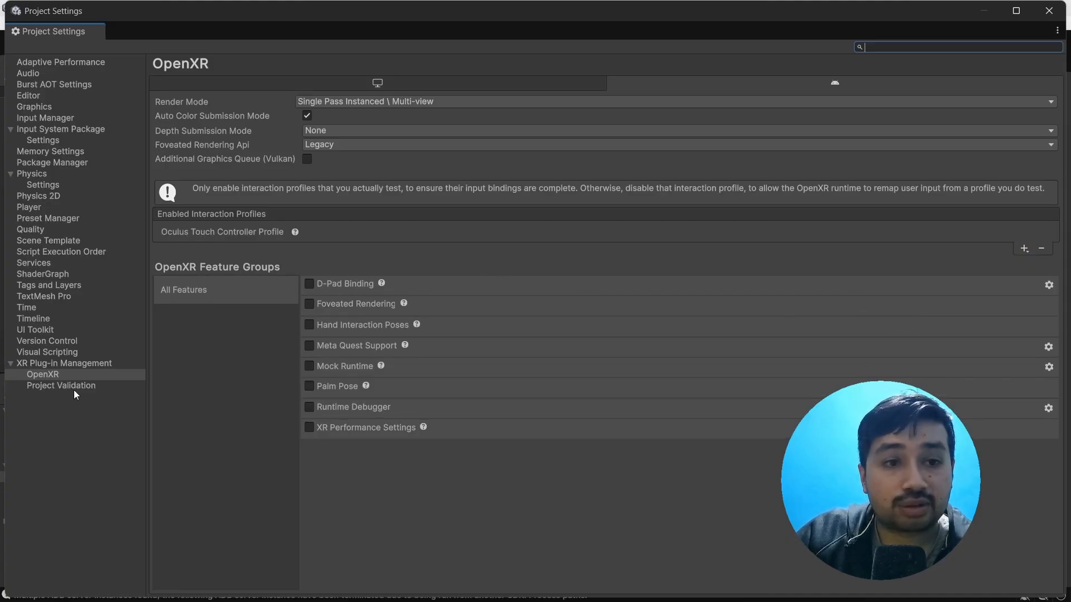
Step: Fix all Android issues in Project Validation and close the project settings
left_click(56, 387)
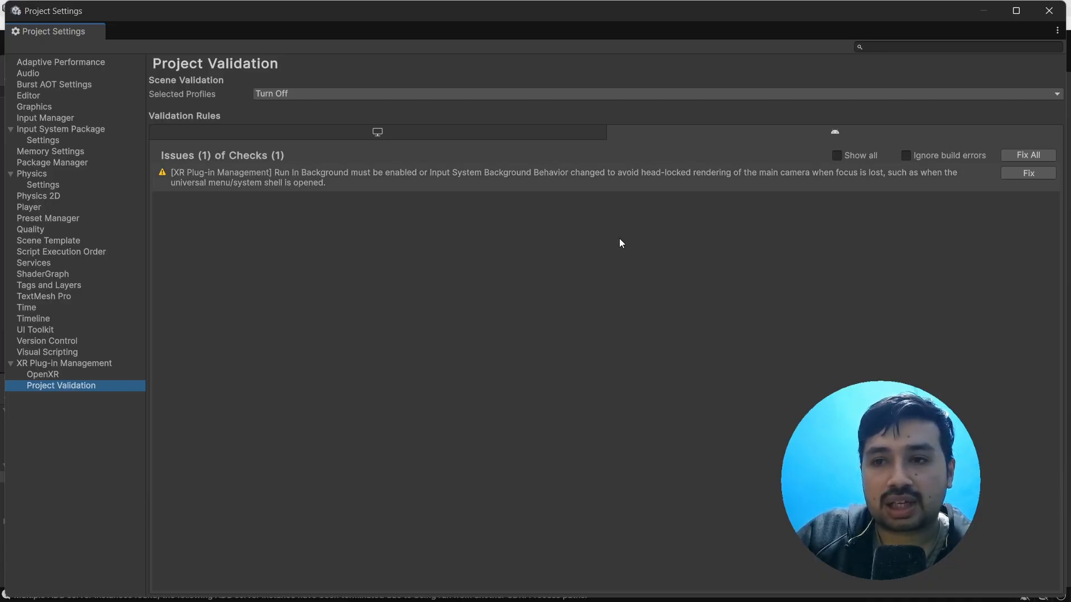
left_click(1024, 157)
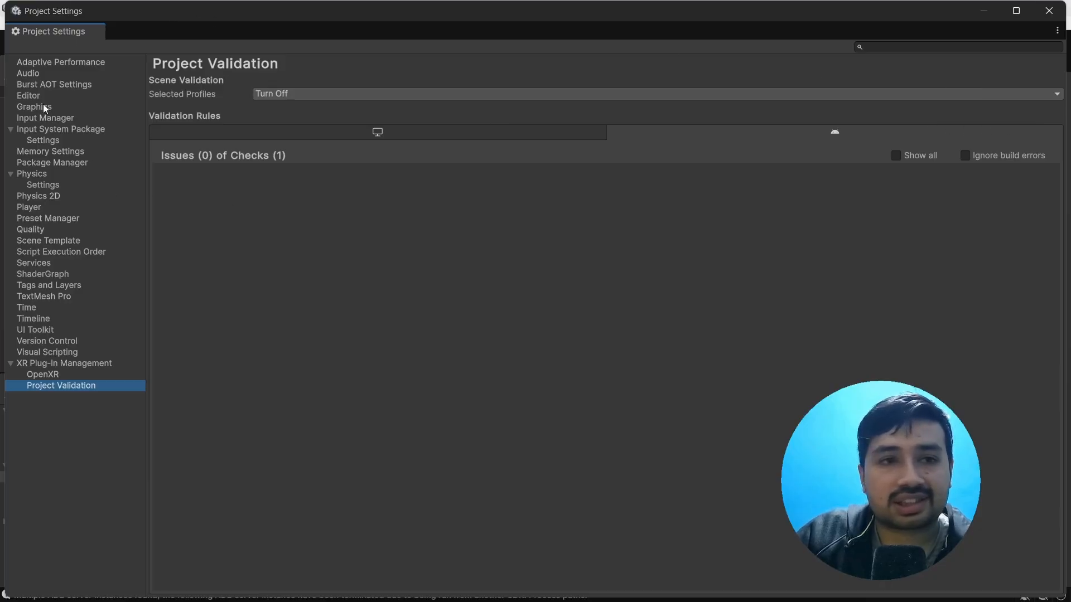
left_click(1057, 34)
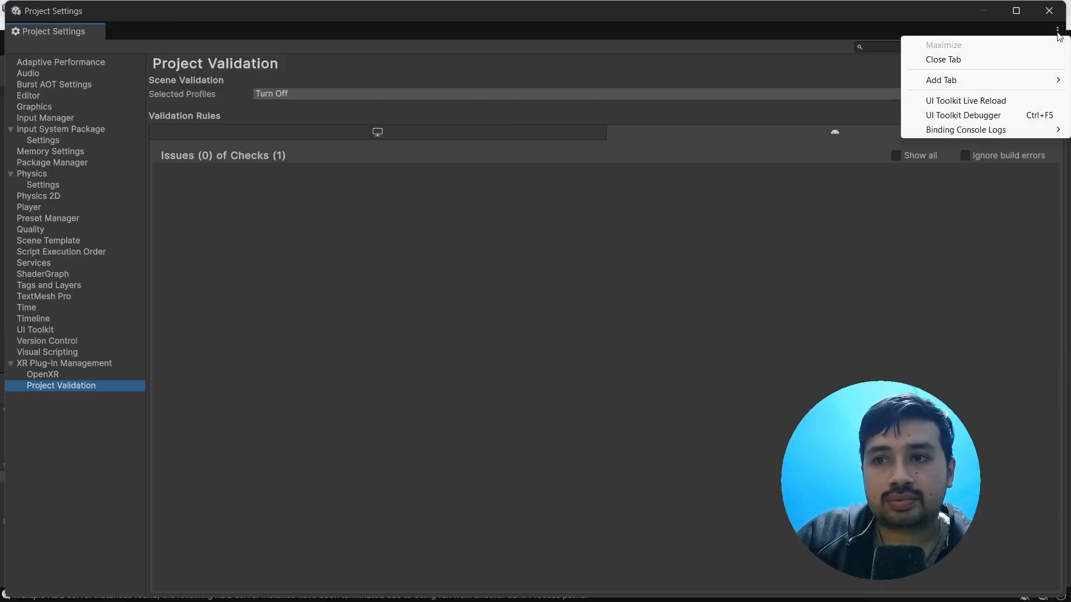
left_click(973, 59)
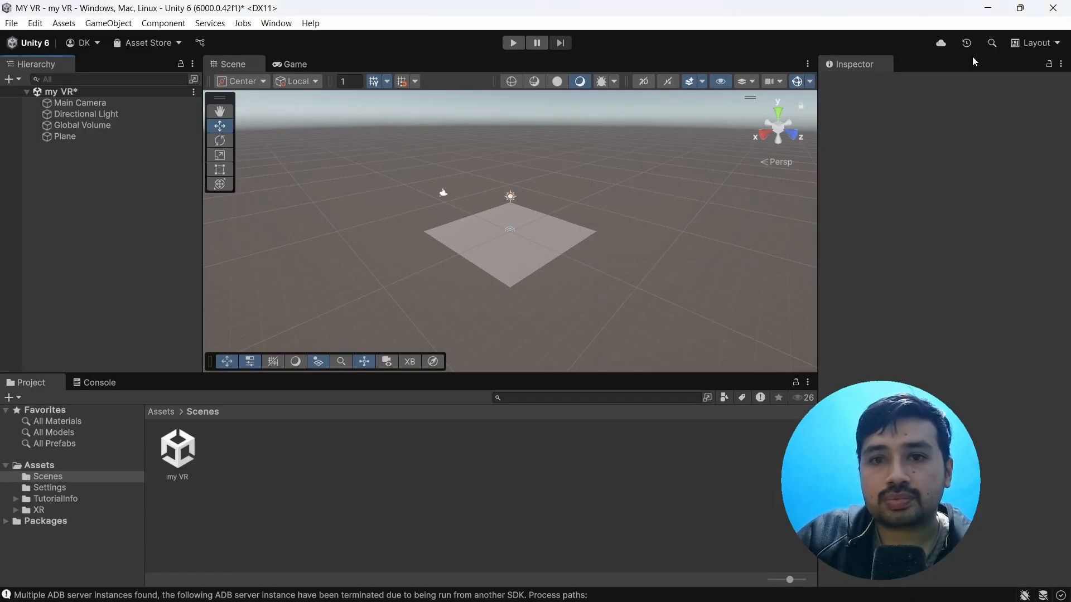
Step: Search the Unity Registry packages for "xr" and install XR Interaction Toolkit 3.0.7
left_click(276, 23)
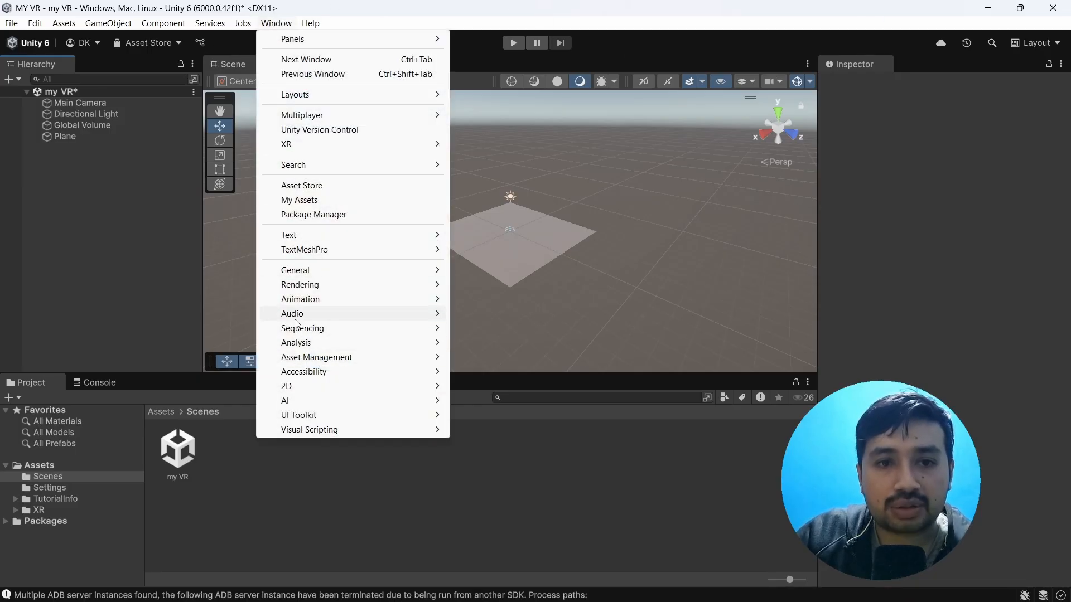
left_click(329, 214)
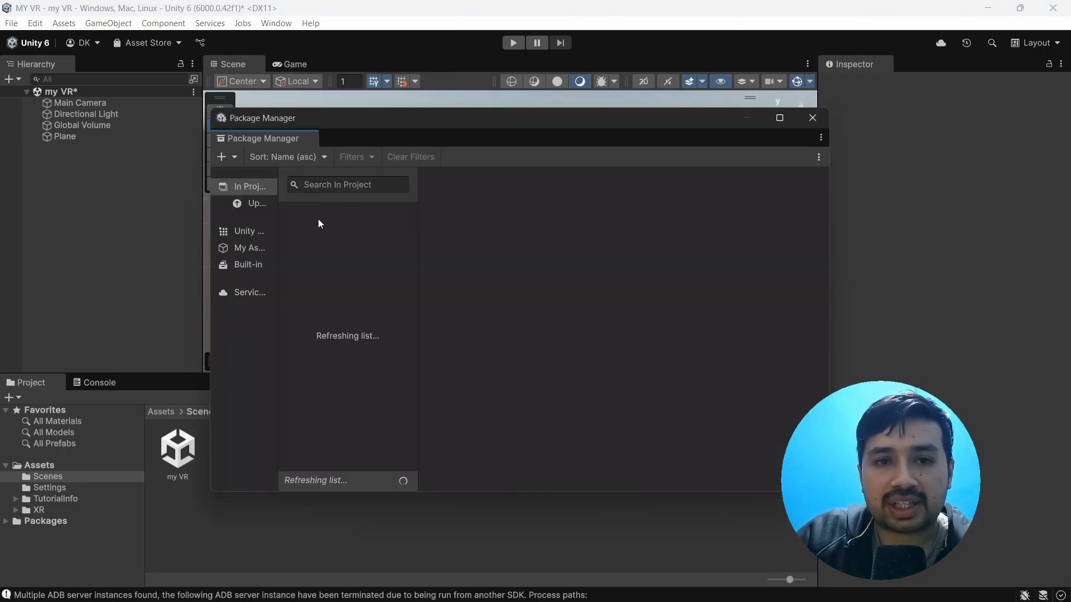
left_click(243, 234)
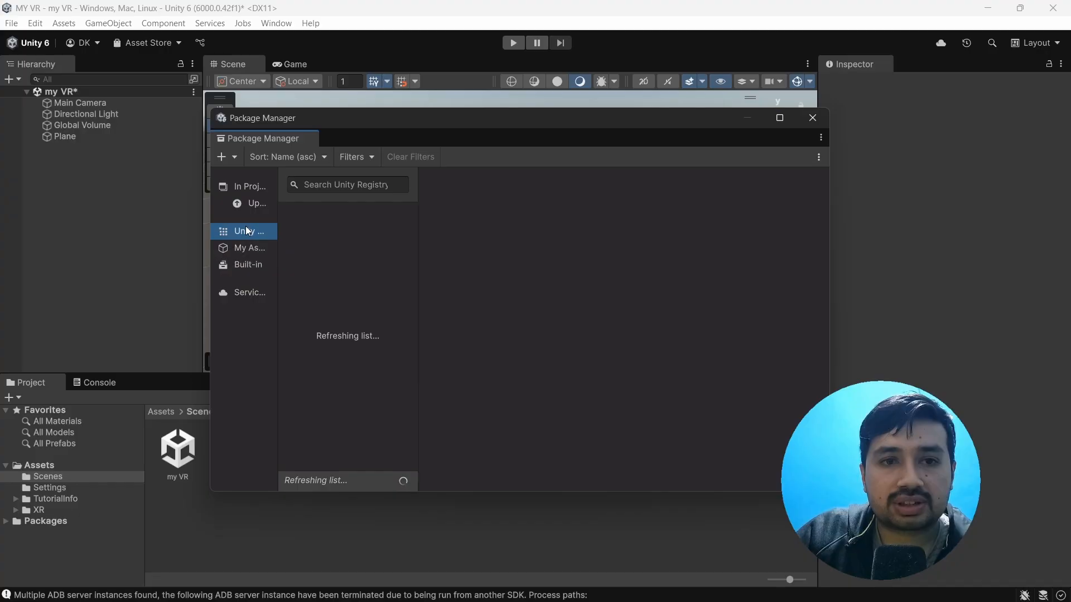
left_click(334, 185)
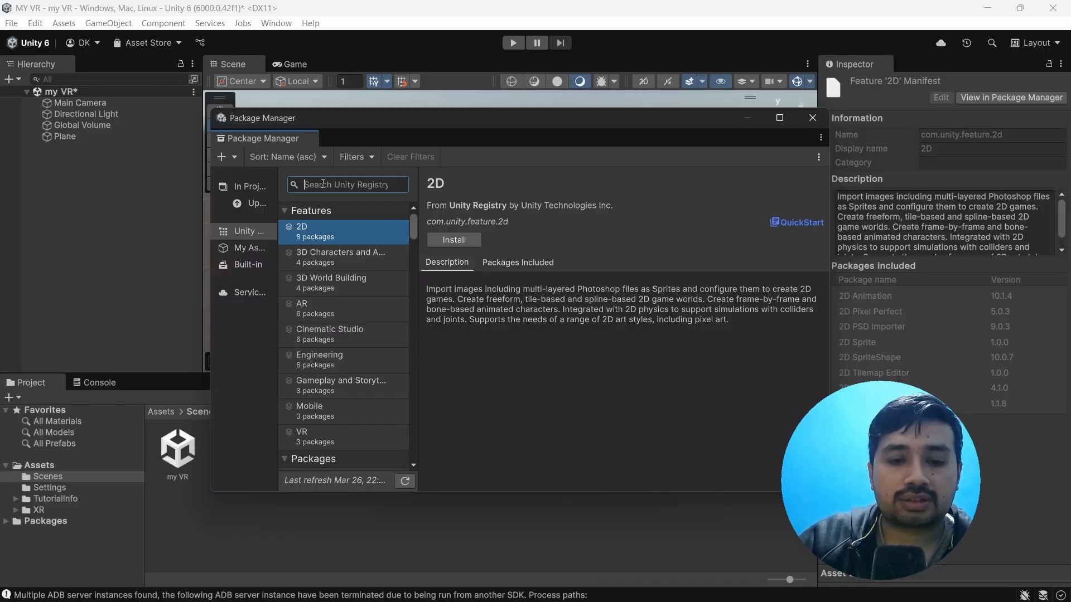
type("xr")
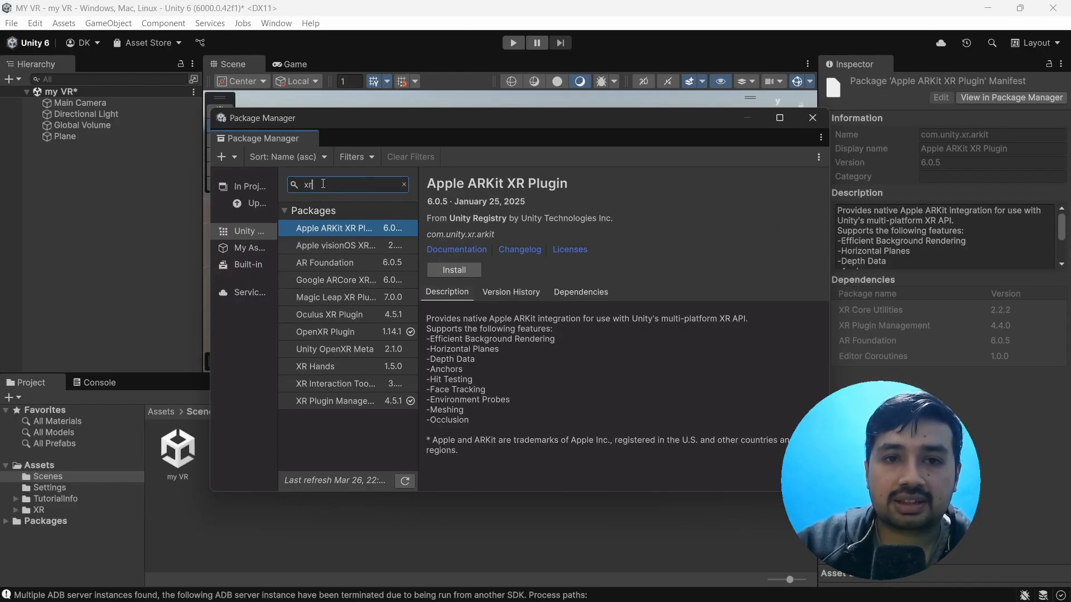
left_click(331, 400)
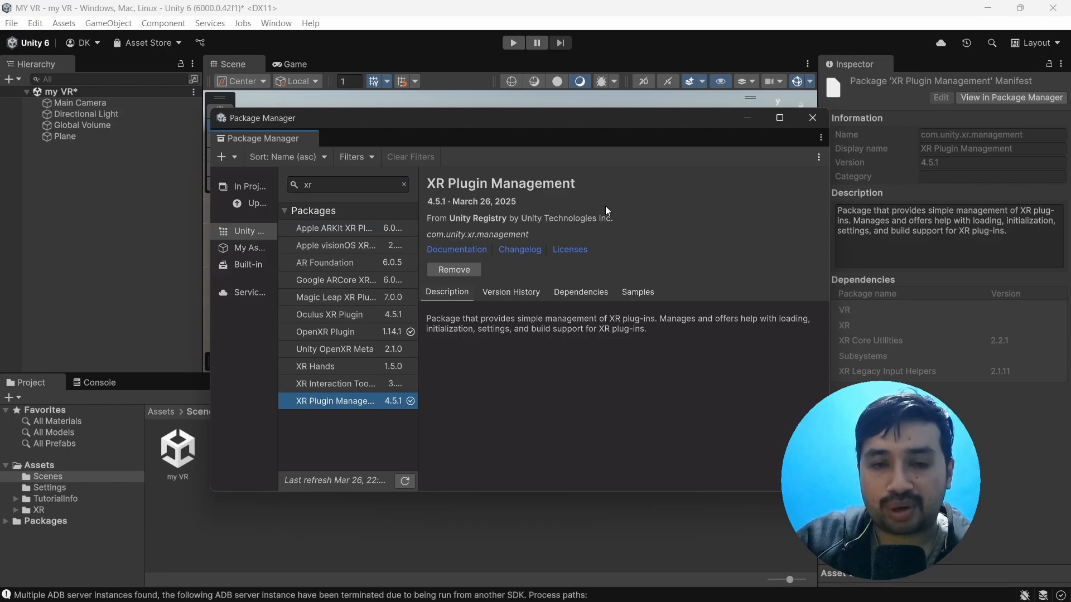
left_click(327, 385)
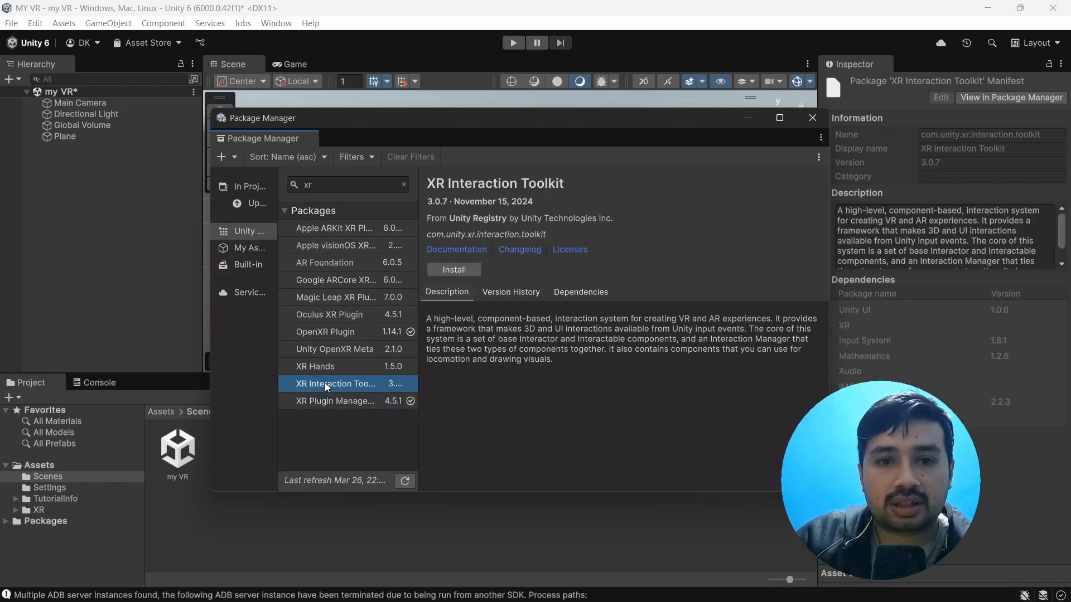
left_click(455, 270)
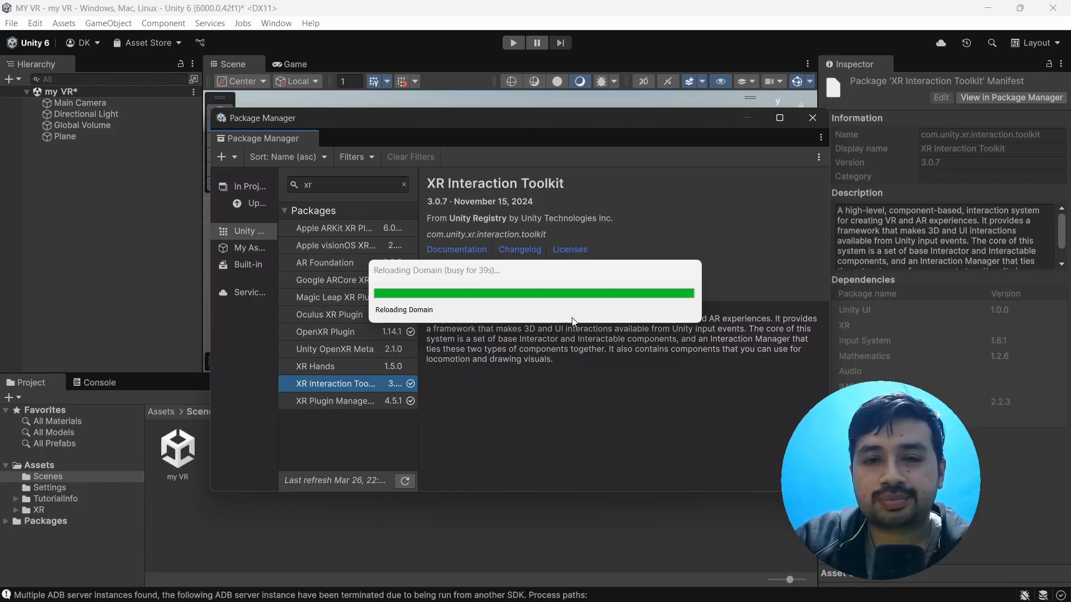
left_click(722, 586)
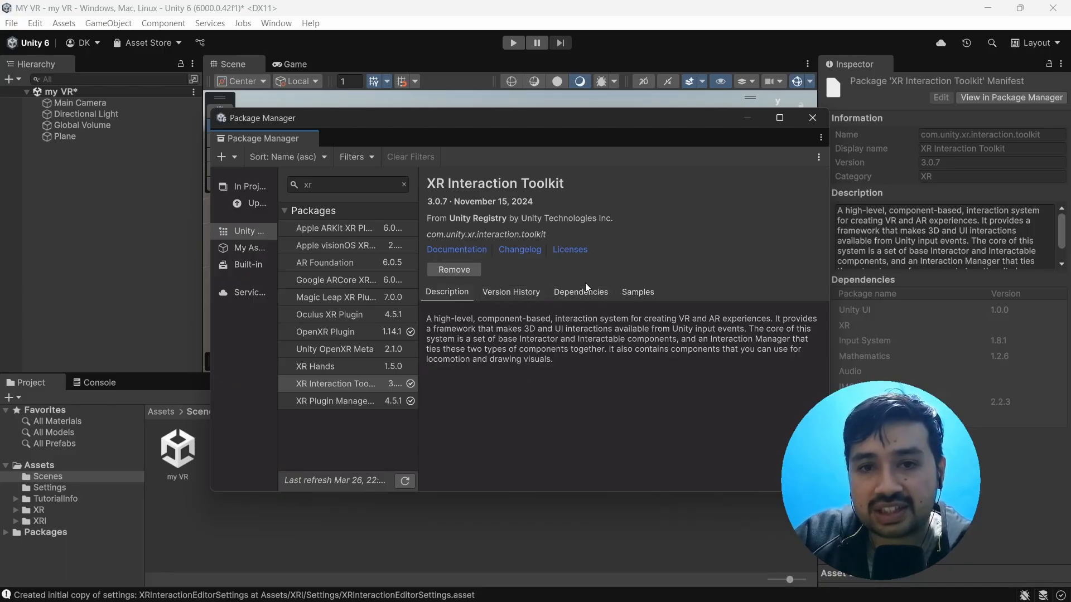
Step: Import the Starter Assets sample of the XR Interaction Toolkit package
left_click(642, 293)
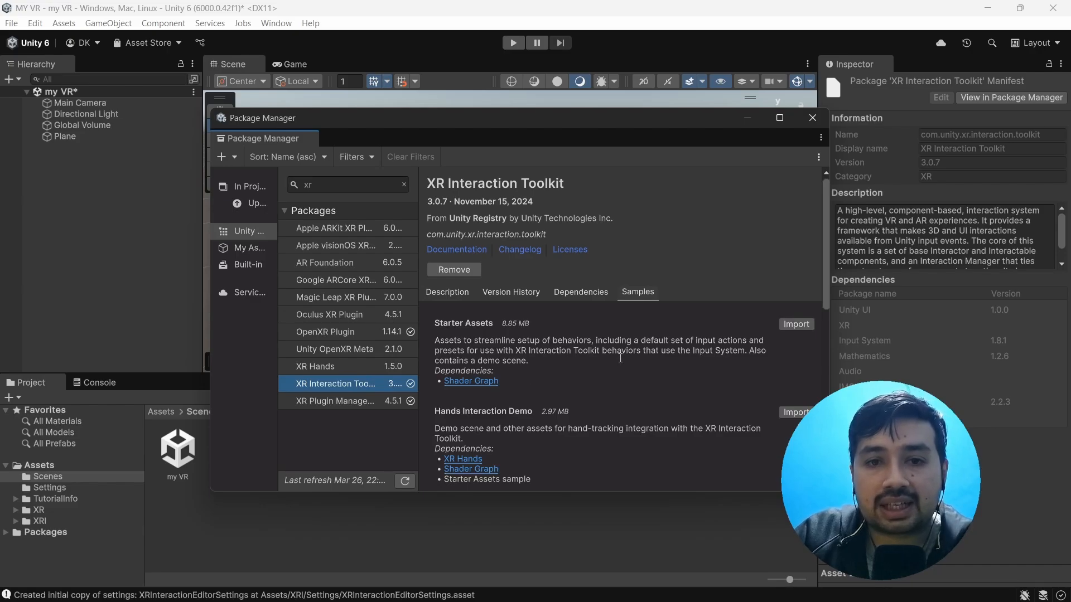
scroll(547, 357, "down", 4)
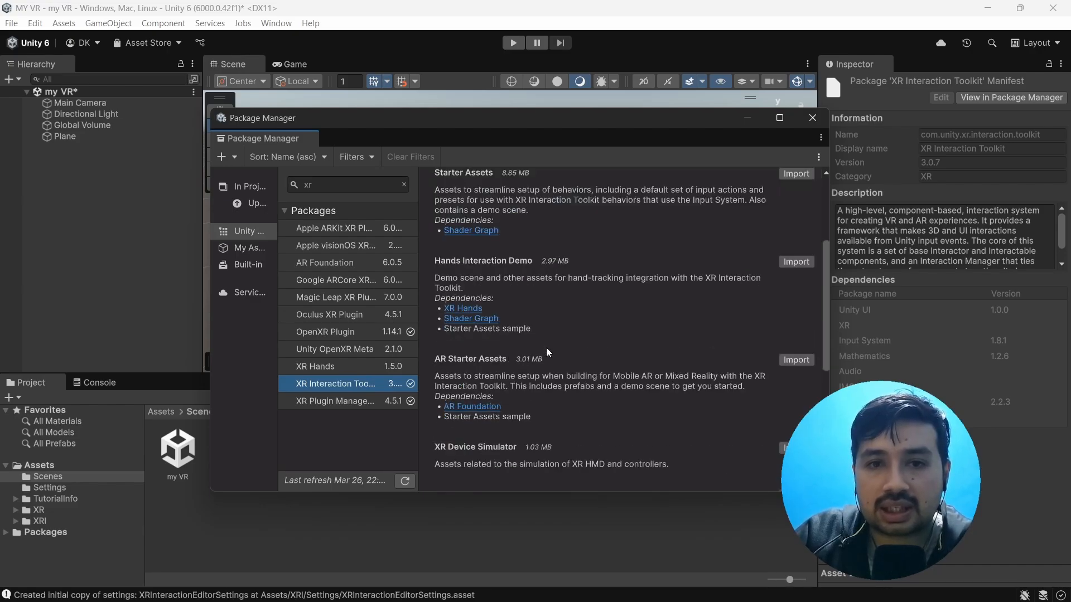
scroll(547, 359, "up", 4)
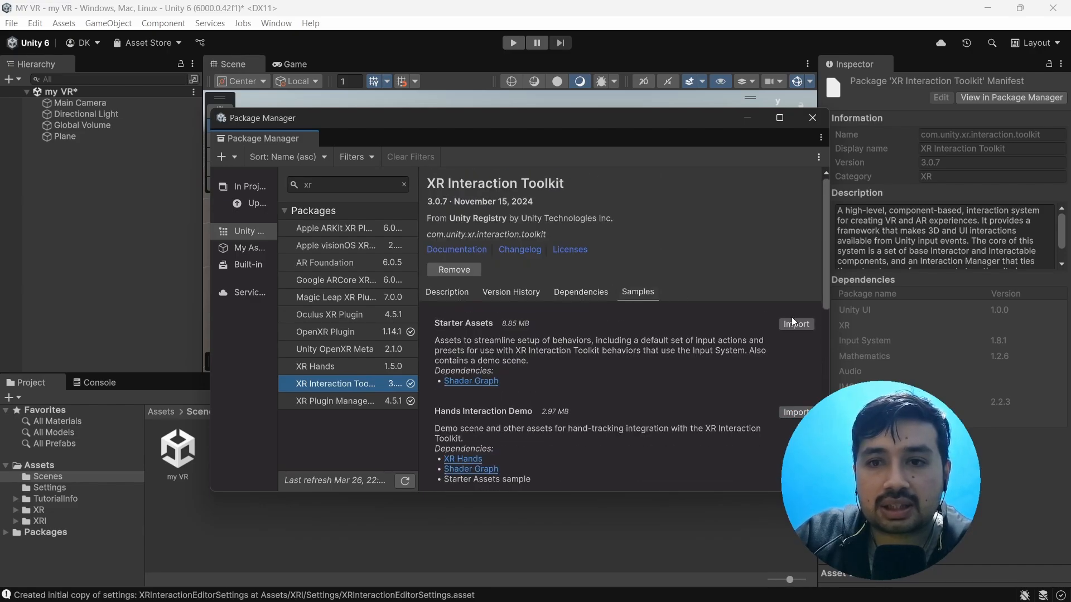
left_click(796, 326)
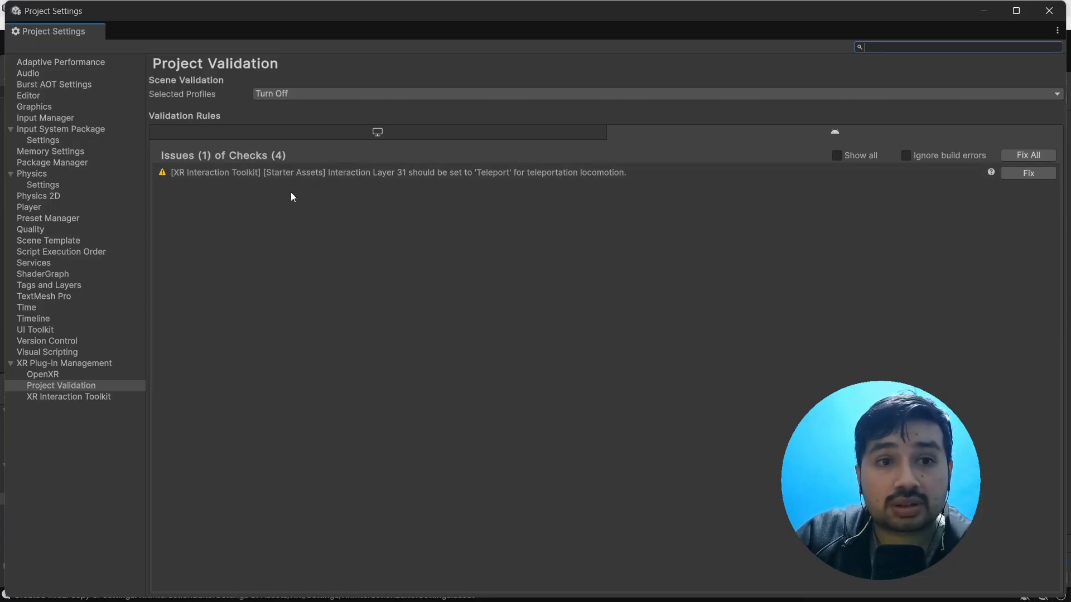
Step: Fix the Teleport interaction layer issue in Project Validation and close the project settings
left_click(1033, 155)
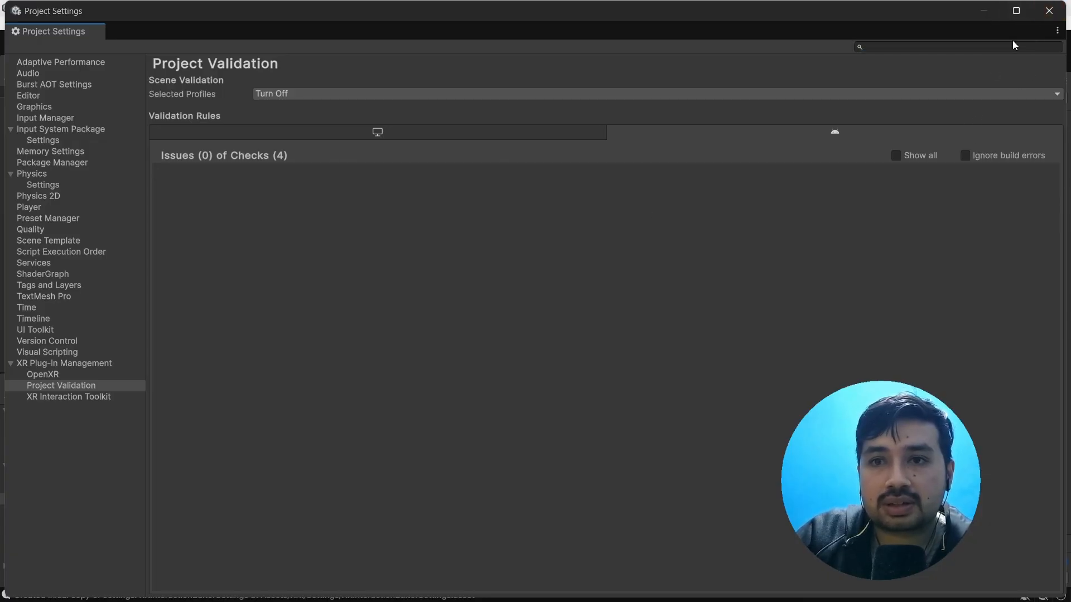
left_click(1057, 30)
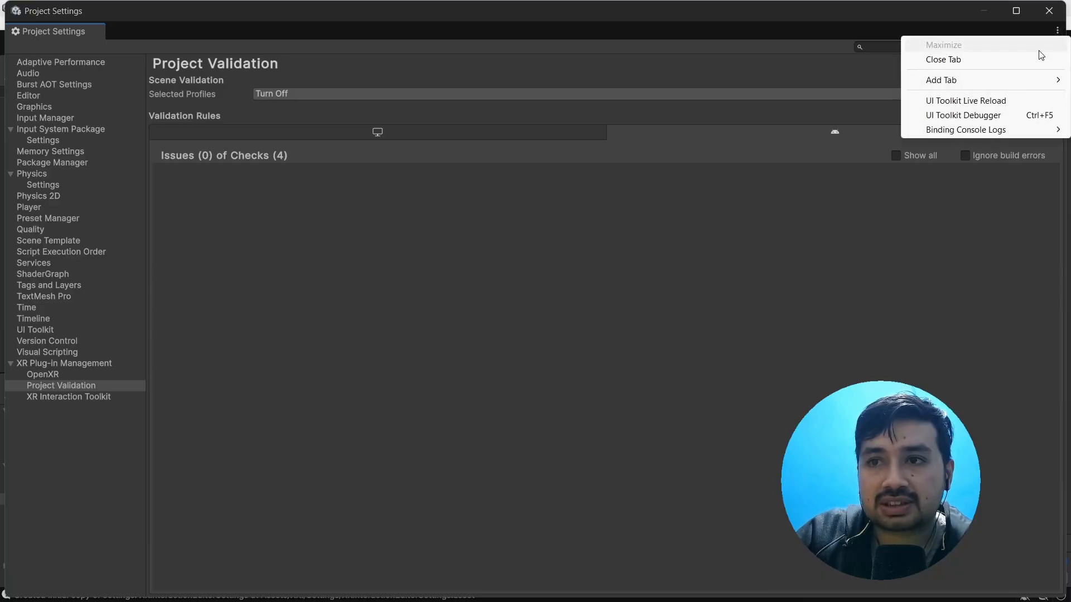
left_click(944, 60)
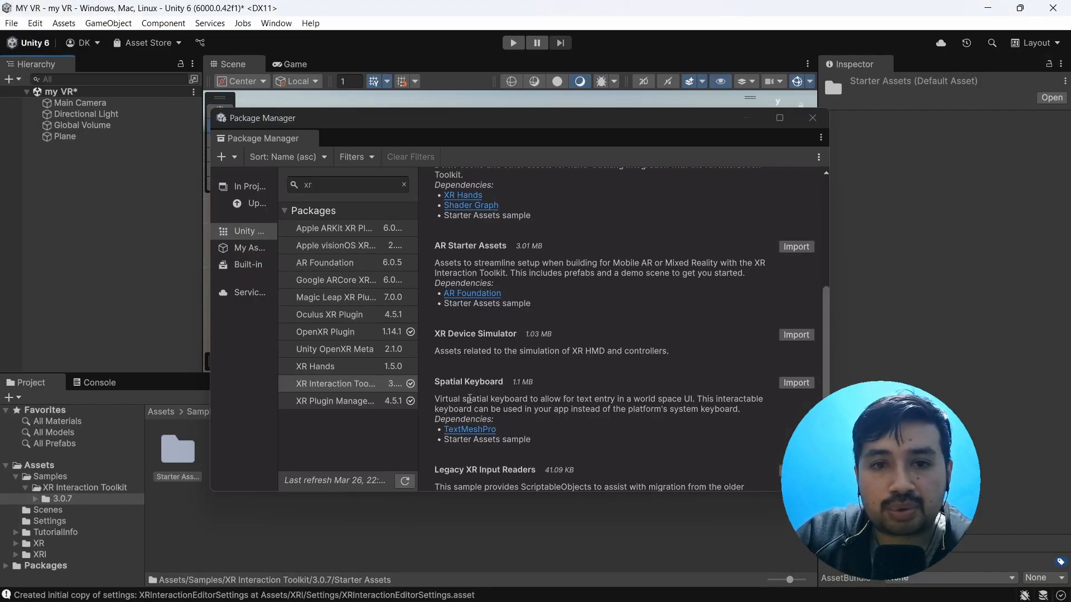
Step: Import the XR Device Simulator sample of the XR Interaction Toolkit and close the package manager
left_click(795, 335)
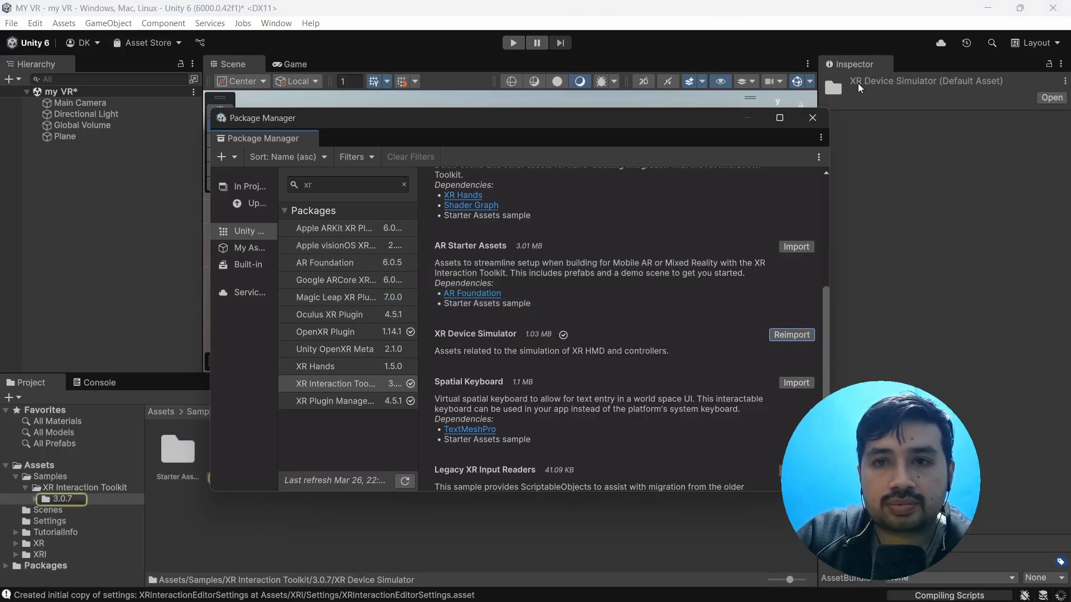
left_click(812, 118)
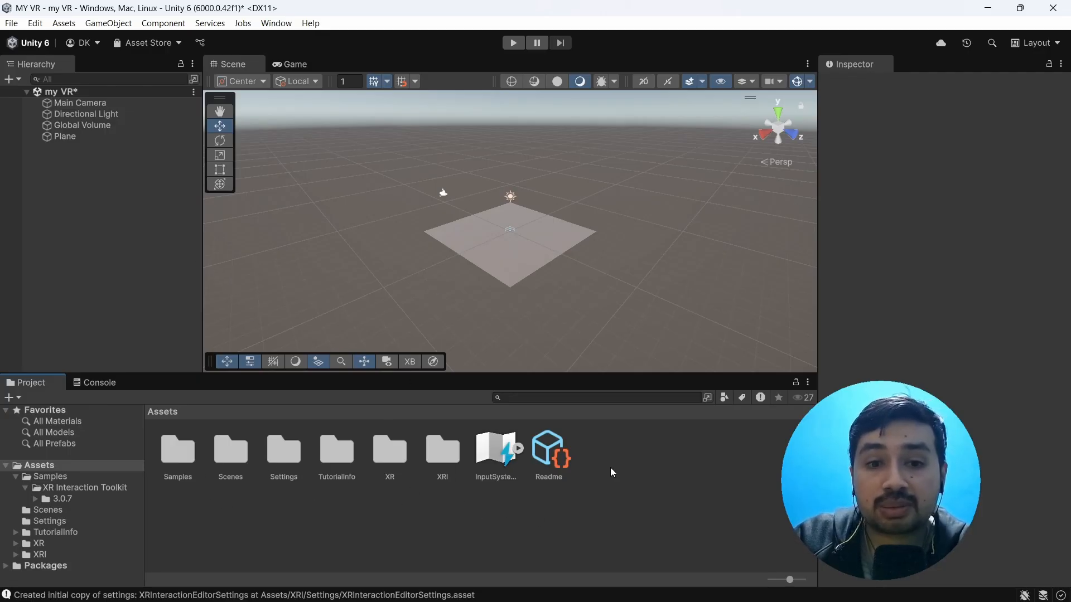
Step: Open the DemoScene from the XR Interaction Toolkit 3.0.7 Starter Assets samples, saving the changes to the my VR scene
double_click(184, 455)
double_click(180, 455)
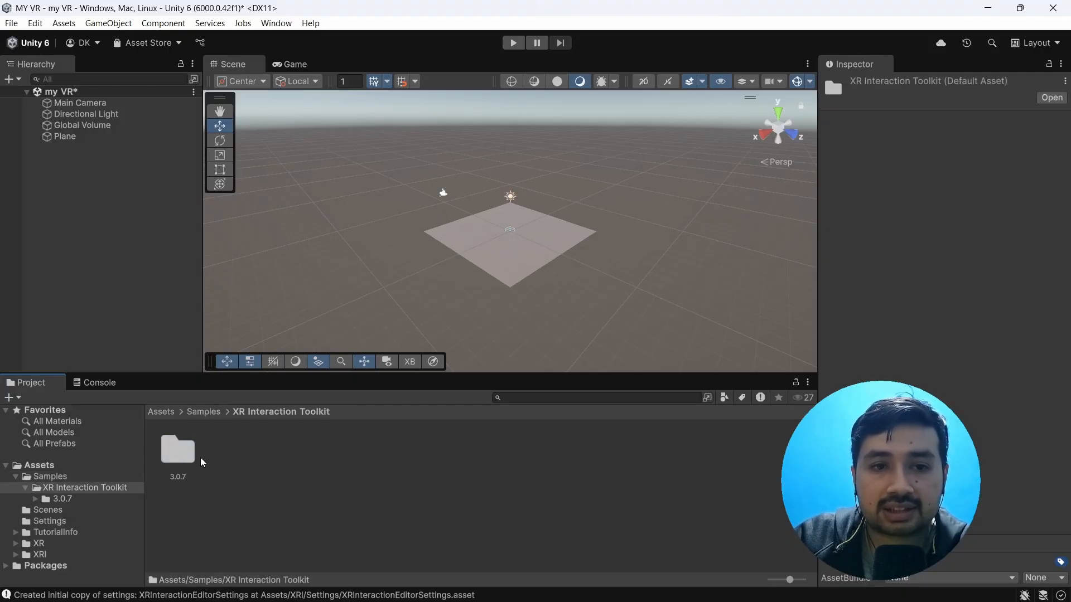
double_click(176, 444)
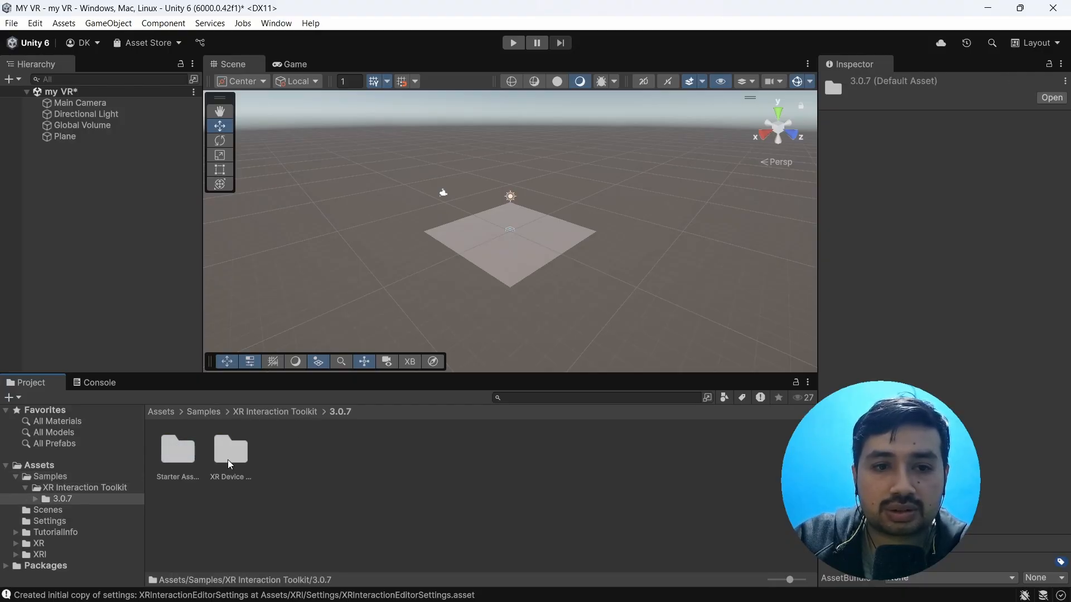
double_click(178, 453)
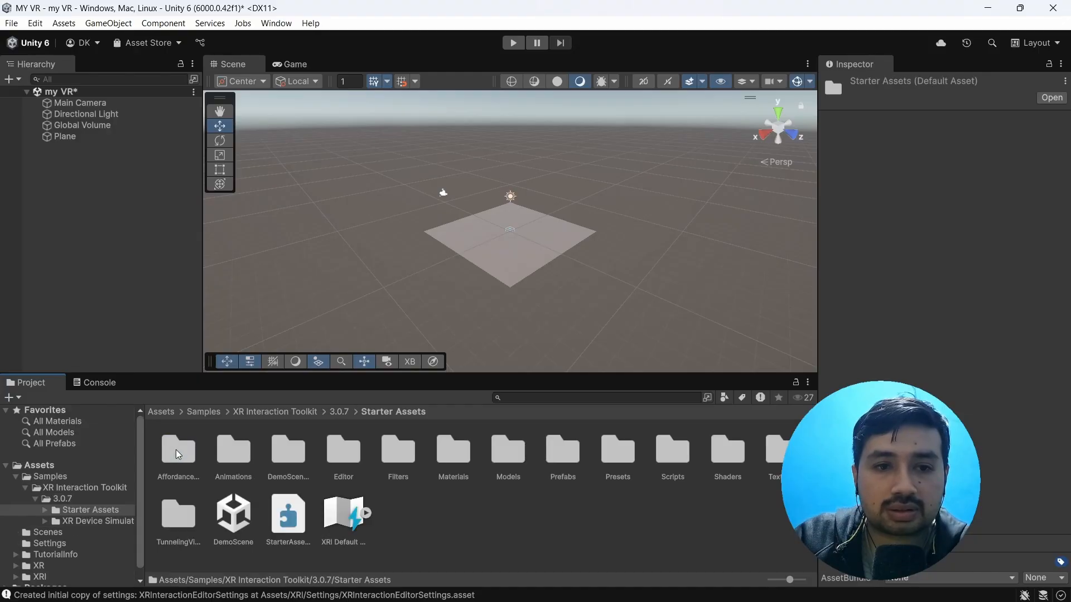
double_click(233, 512)
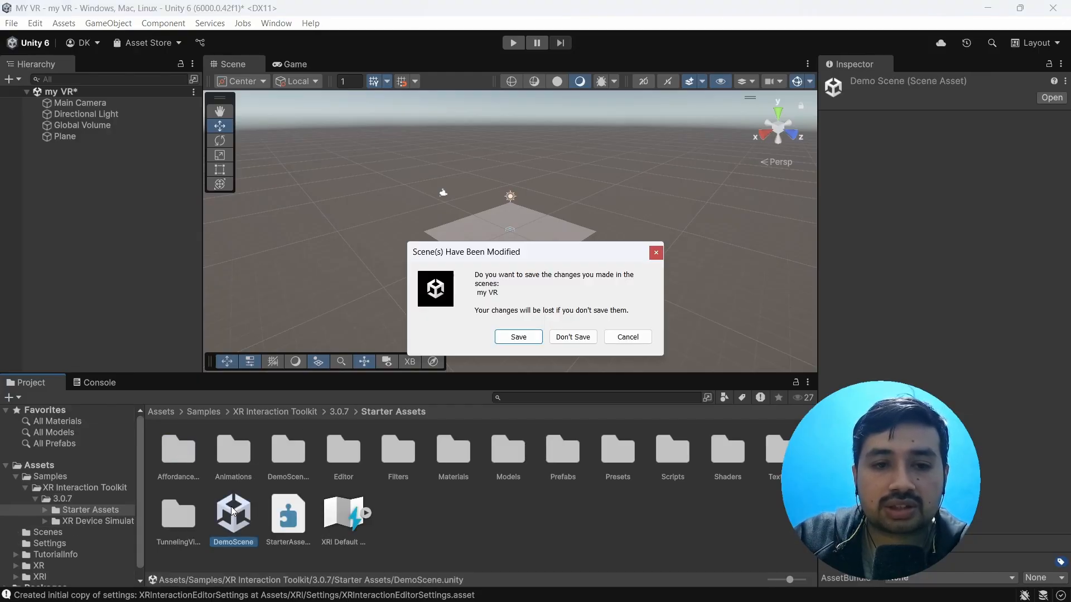
left_click(520, 337)
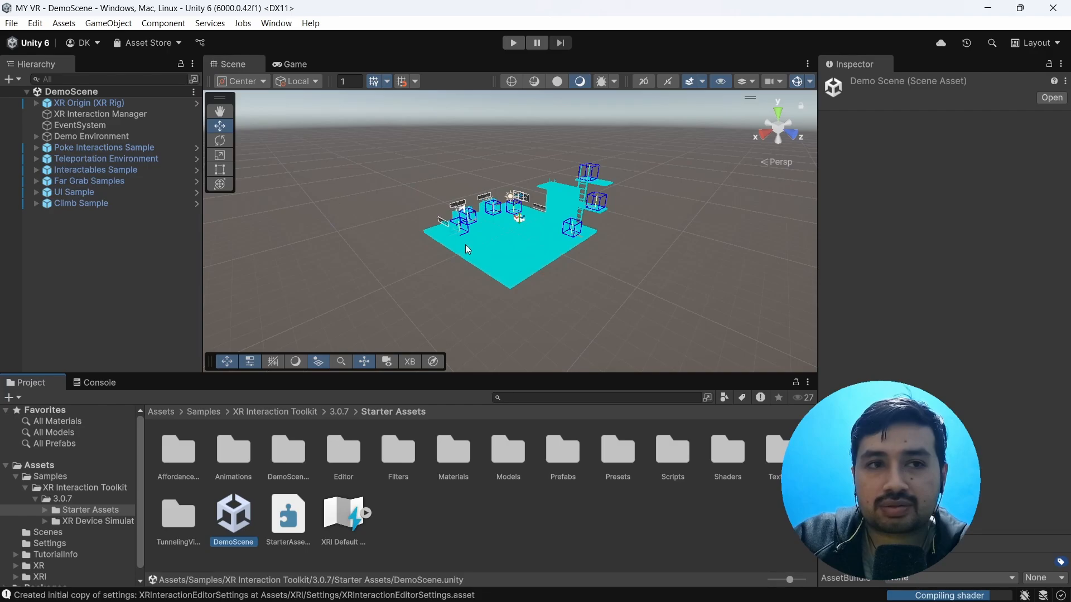
Step: Examine the demo scene's environment, including the interaction stations, teleport areas, ladders and climbing wall
scroll(514, 294, "up", 5)
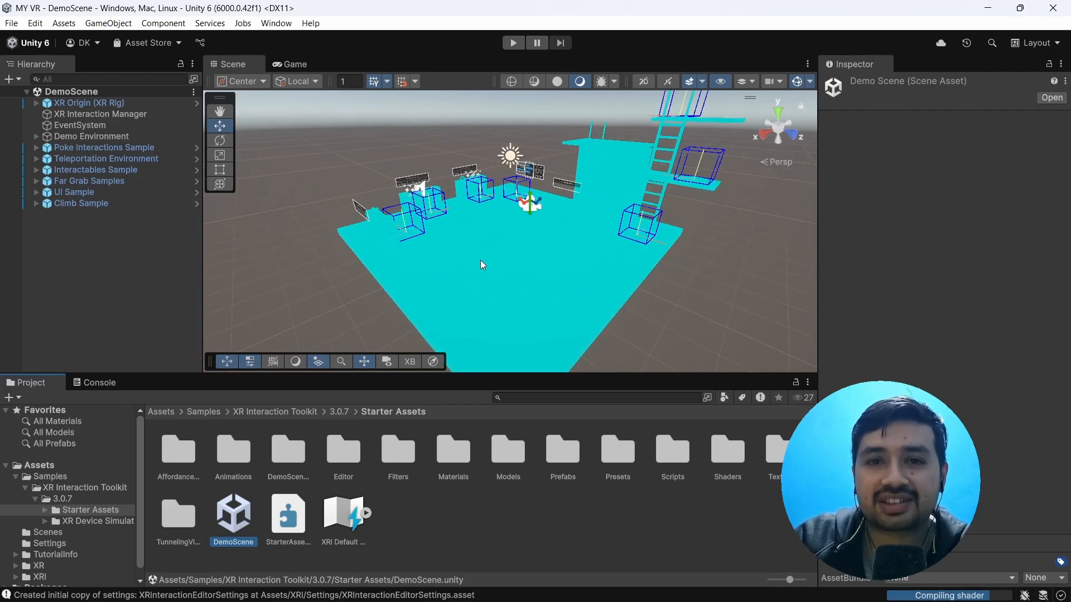
right_click_drag(447, 270, 413, 247)
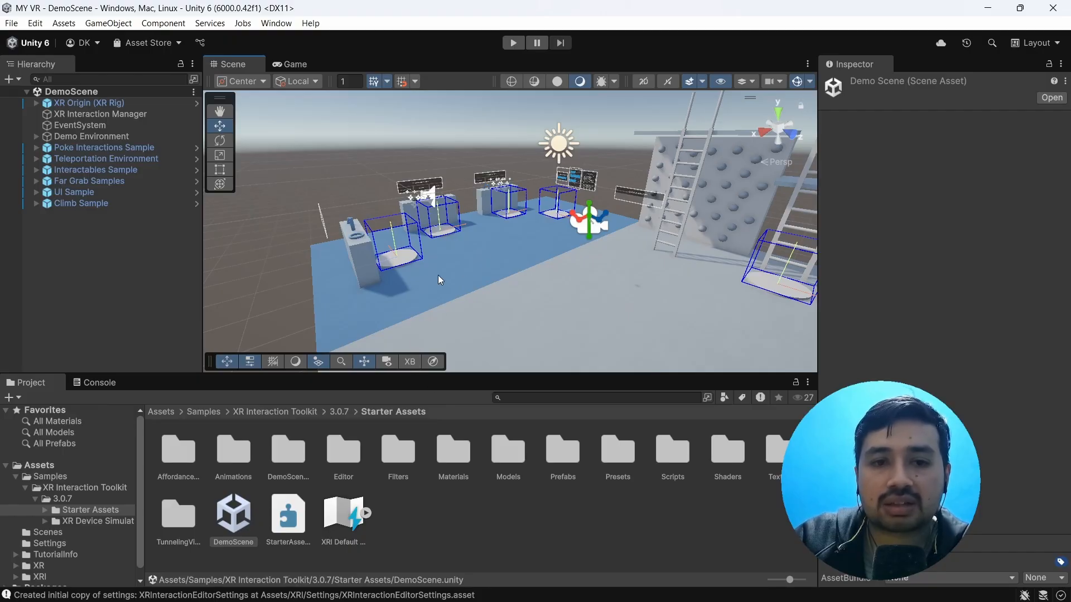
scroll(437, 275, "up", 4)
right_click_drag(404, 277, 473, 248)
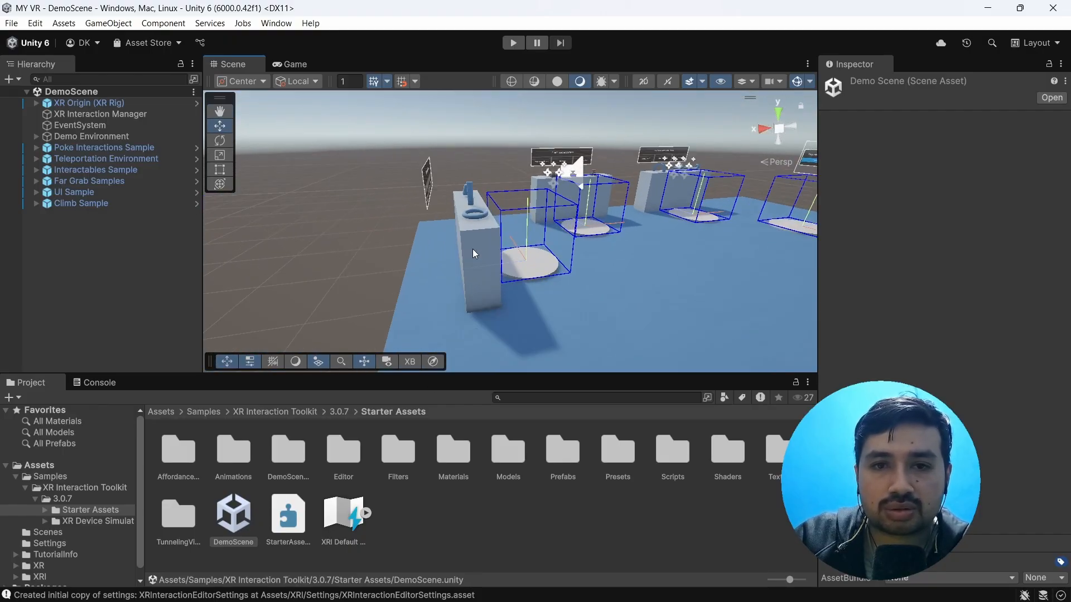
scroll(474, 244, "up", 2)
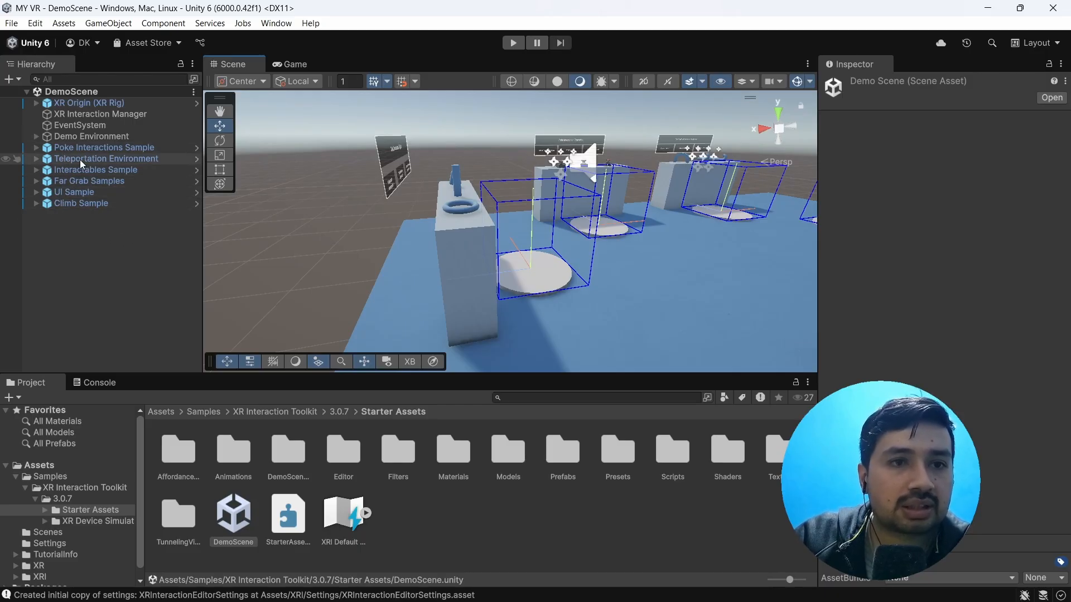
scroll(685, 272, "down", 2)
scroll(685, 271, "down", 2)
right_click_drag(619, 285, 727, 264)
scroll(689, 266, "up", 1)
scroll(689, 266, "up", 2)
right_click_drag(662, 262, 647, 244)
scroll(517, 252, "up", 1)
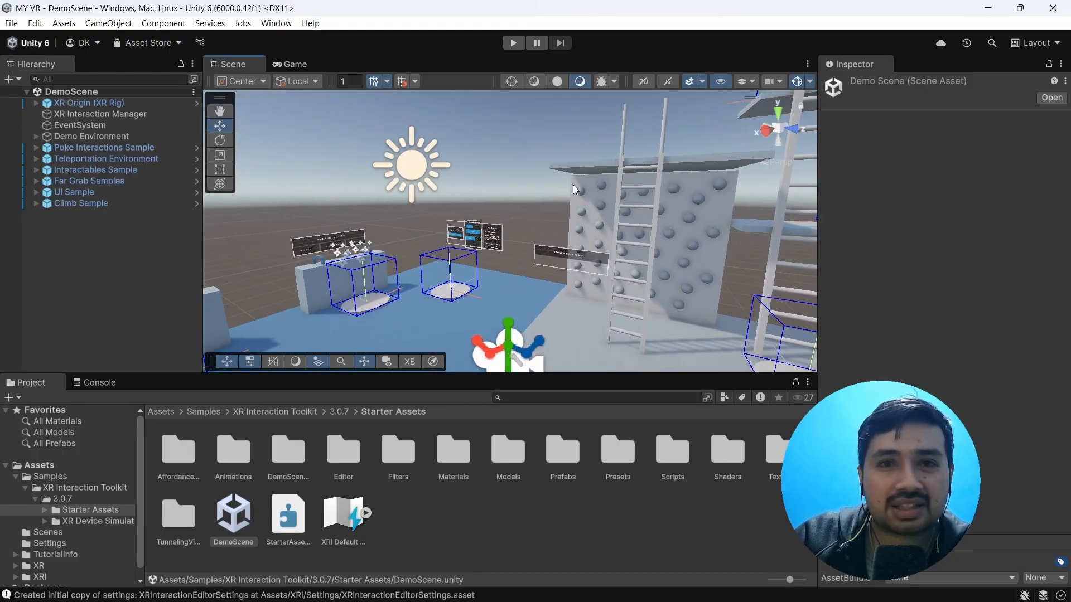
scroll(541, 254, "down", 6)
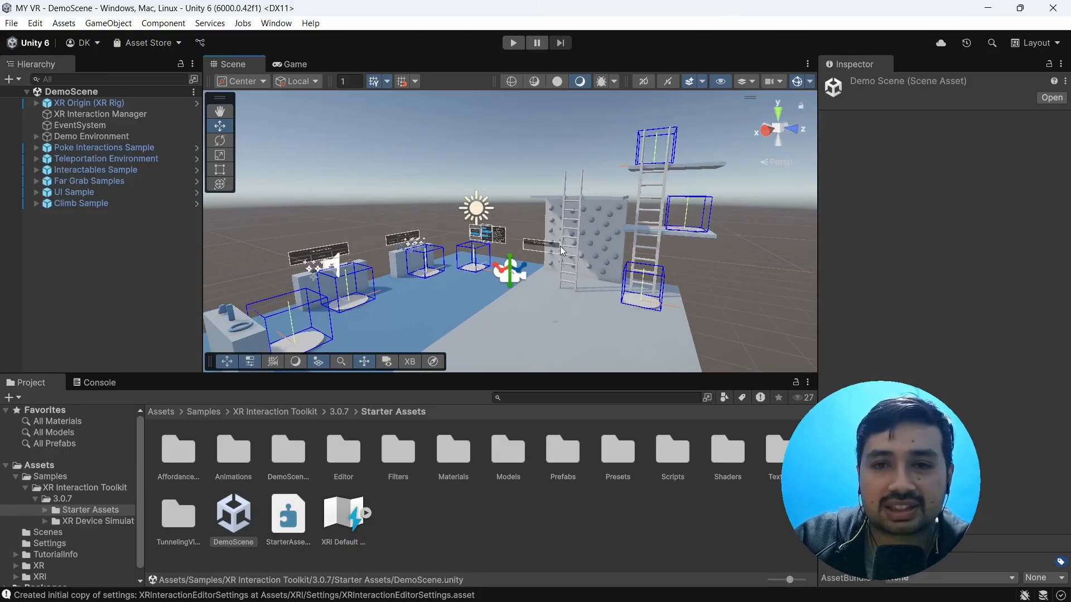
middle_click_drag(558, 260, 623, 243)
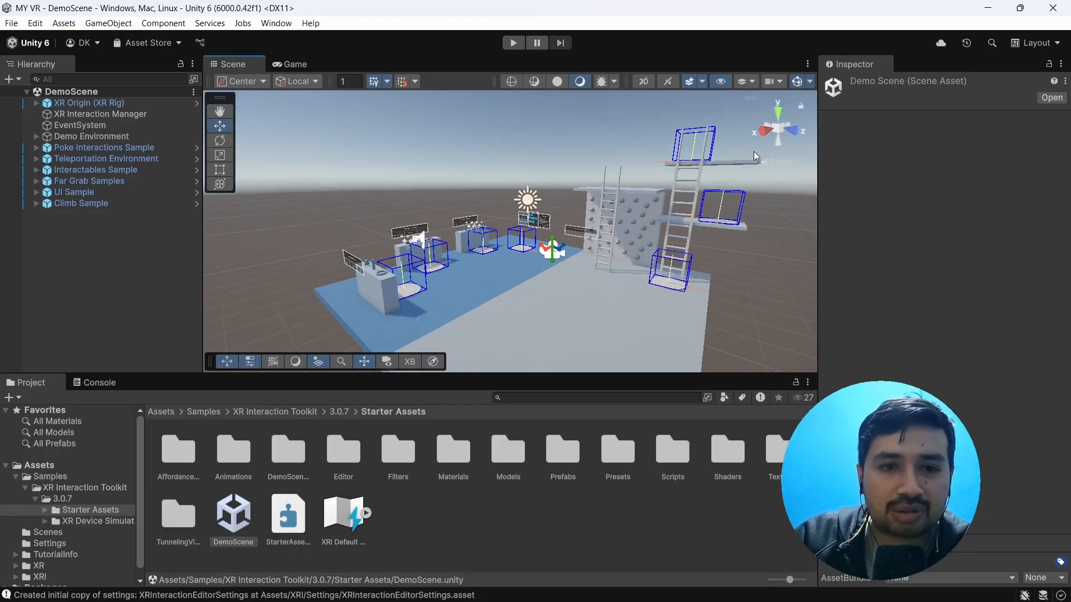
scroll(523, 265, "down", 3)
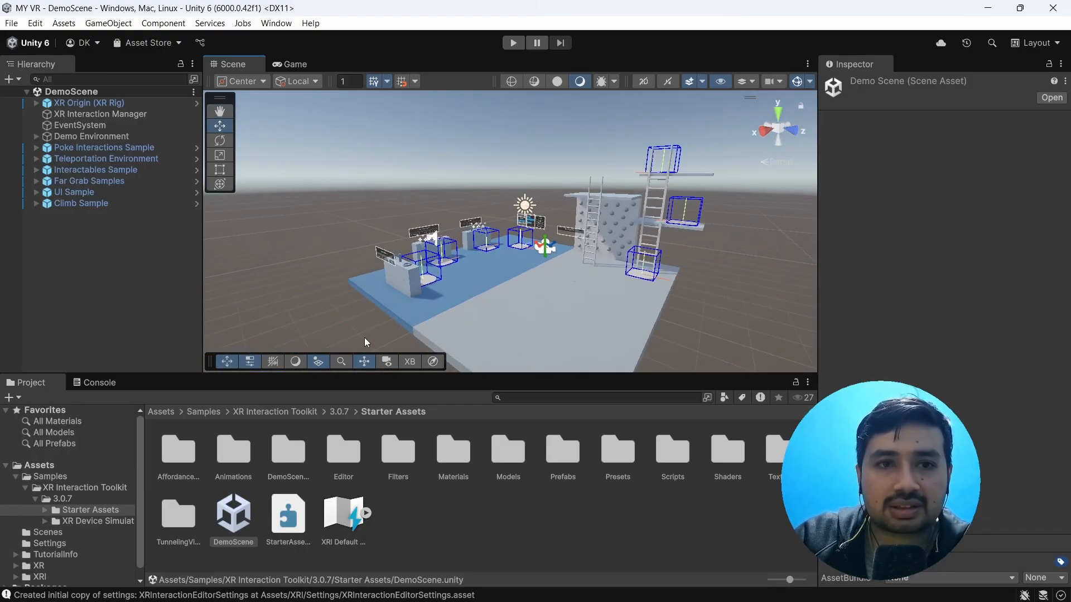
Step: Reopen the my VR scene from the project's Scenes folder and delete its Main Camera
left_click(154, 411)
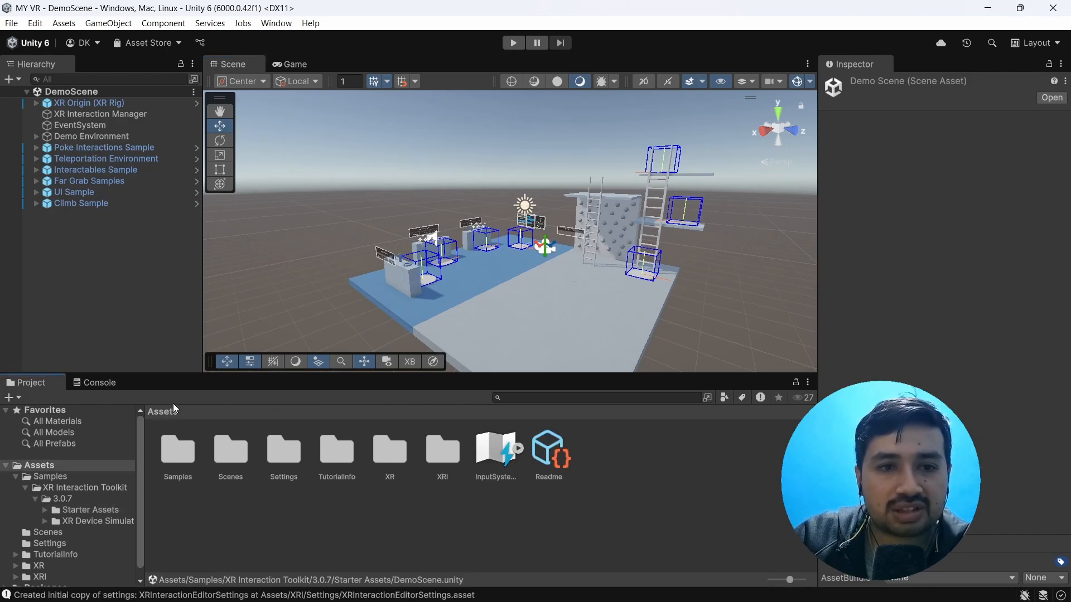
double_click(229, 454)
double_click(177, 450)
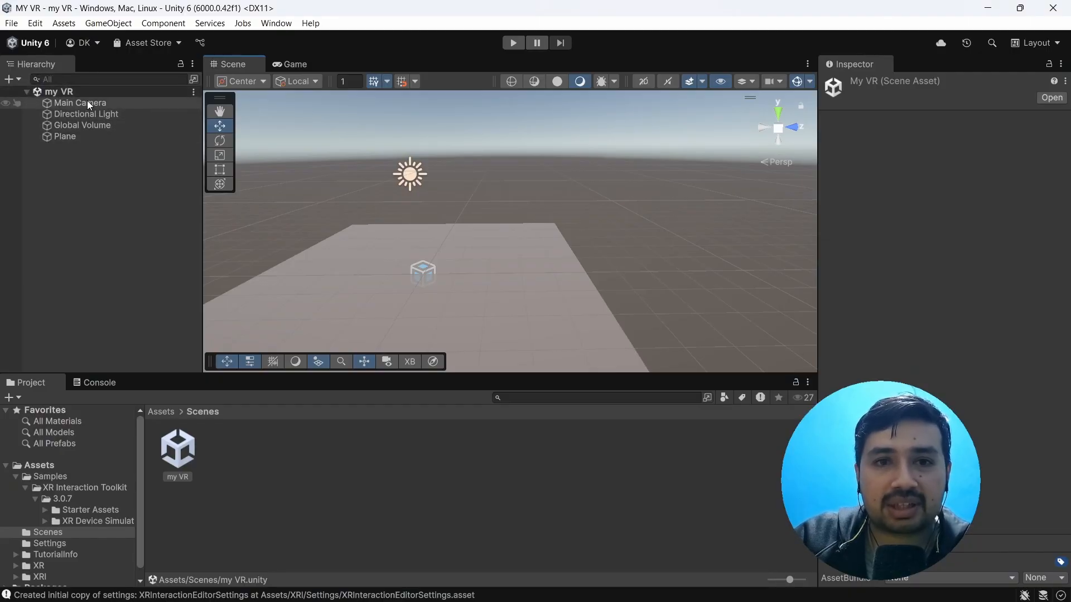
left_click(87, 102)
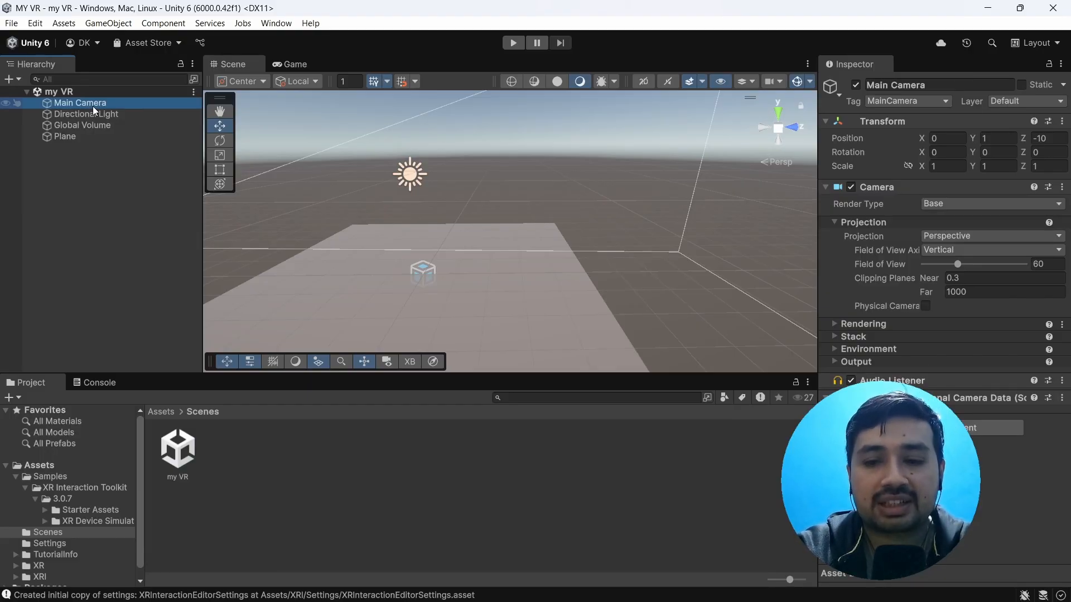
key("Delete")
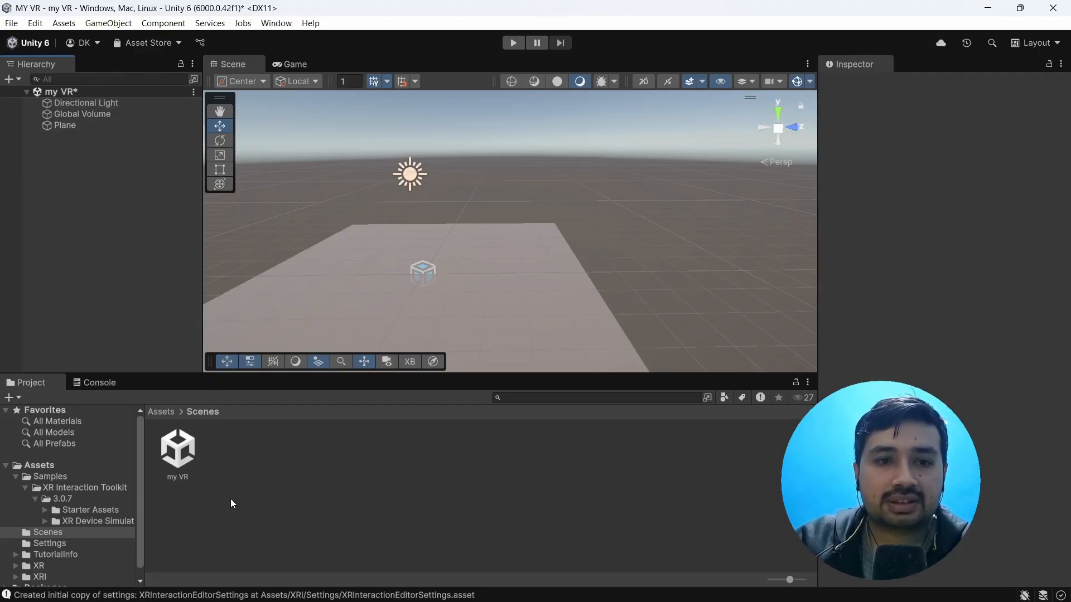
Step: Add the XR Origin (XR Rig) prefab from the Starter Assets Prefabs folder to the my VR scene as a root object
left_click(160, 413)
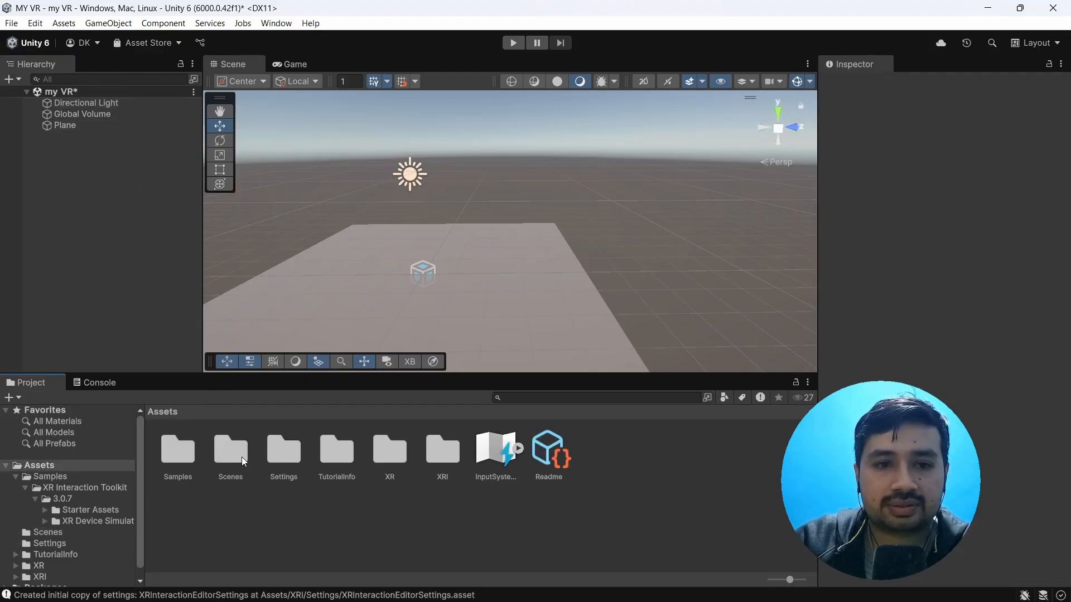
double_click(182, 449)
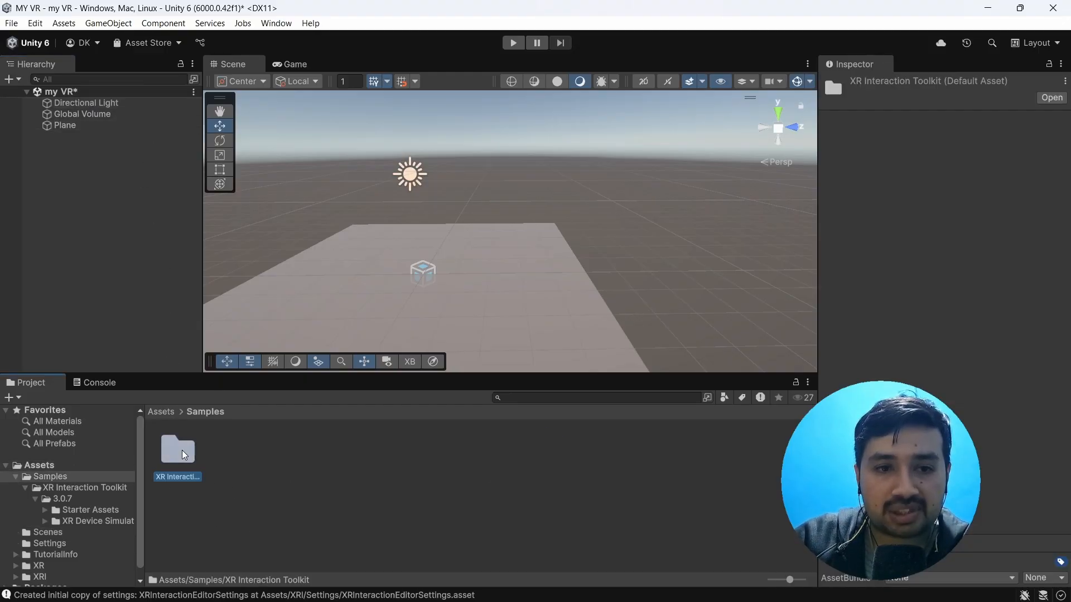
double_click(182, 450)
double_click(182, 449)
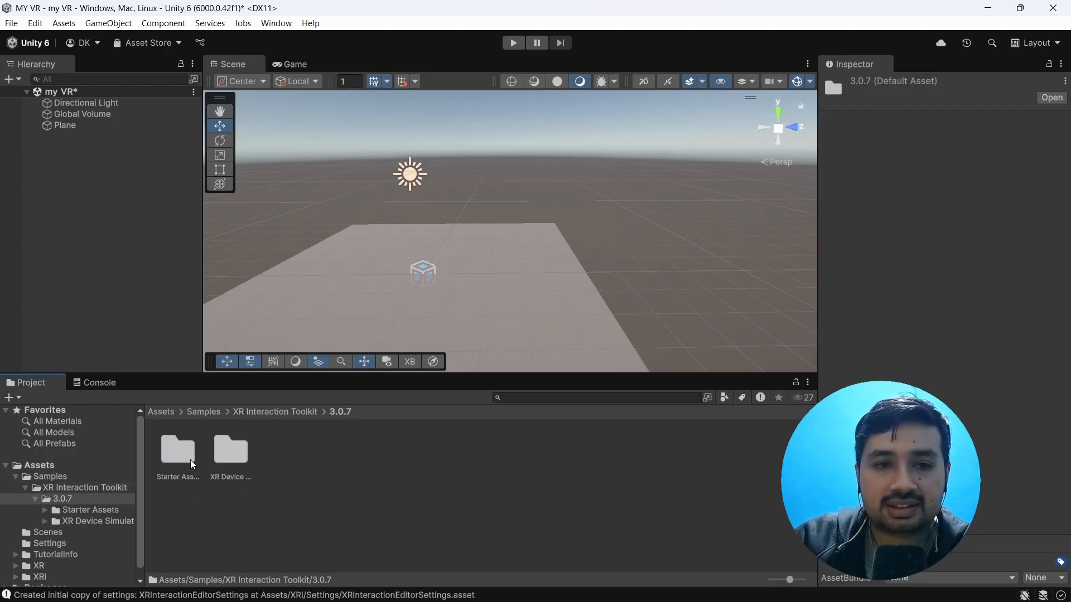
double_click(186, 456)
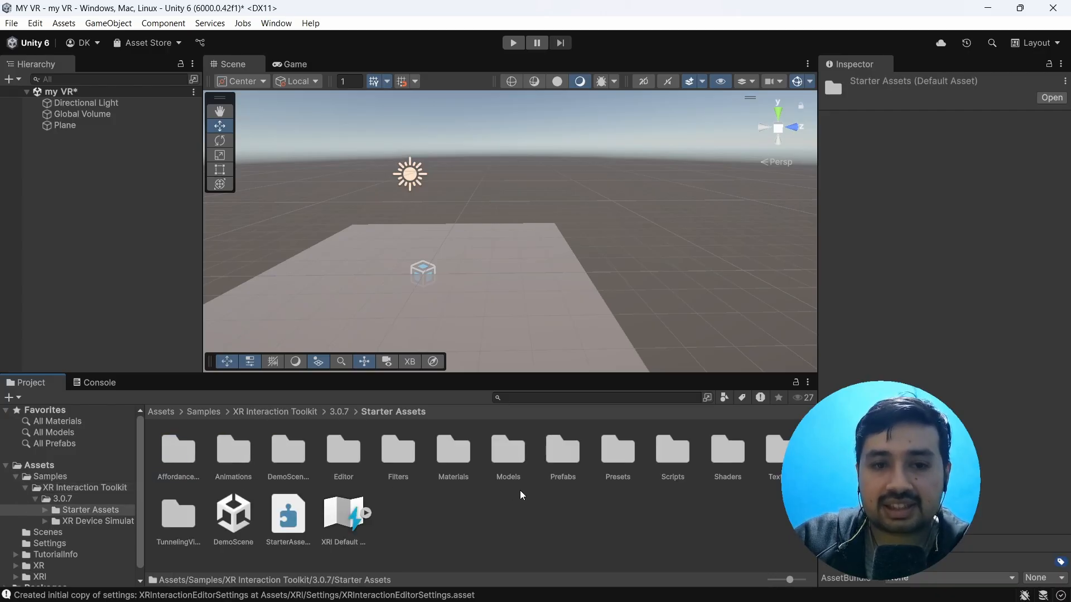
double_click(563, 458)
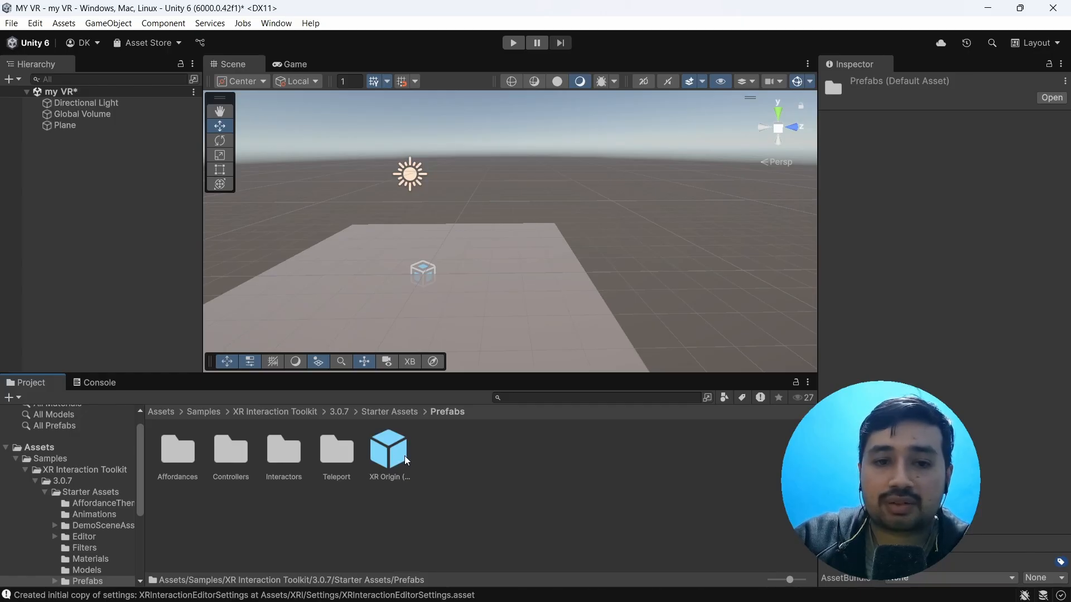
left_click_drag(397, 459, 83, 215)
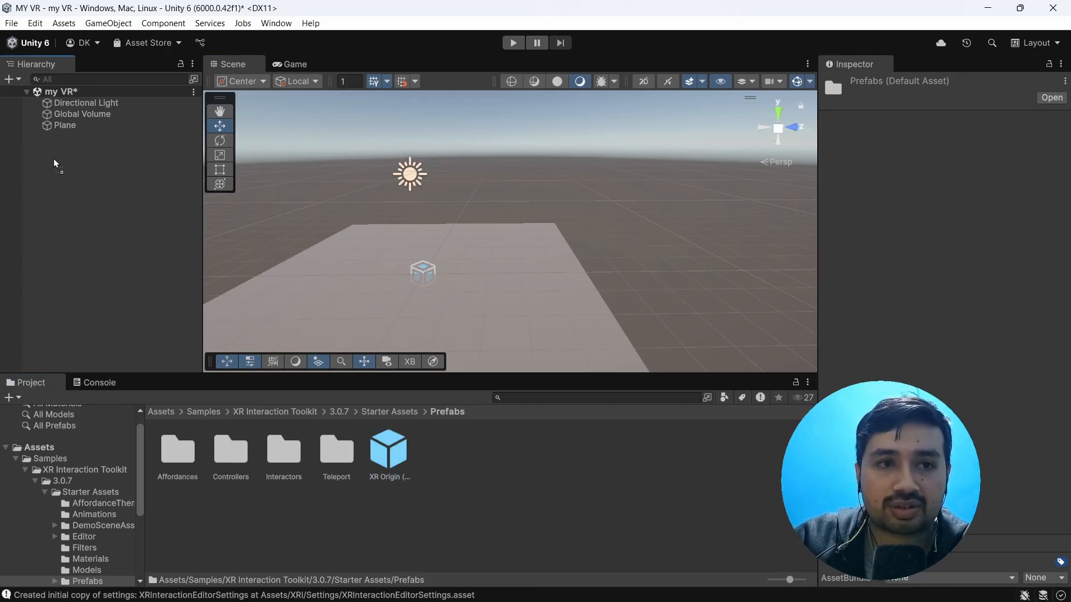
left_click_drag(54, 160, 55, 161)
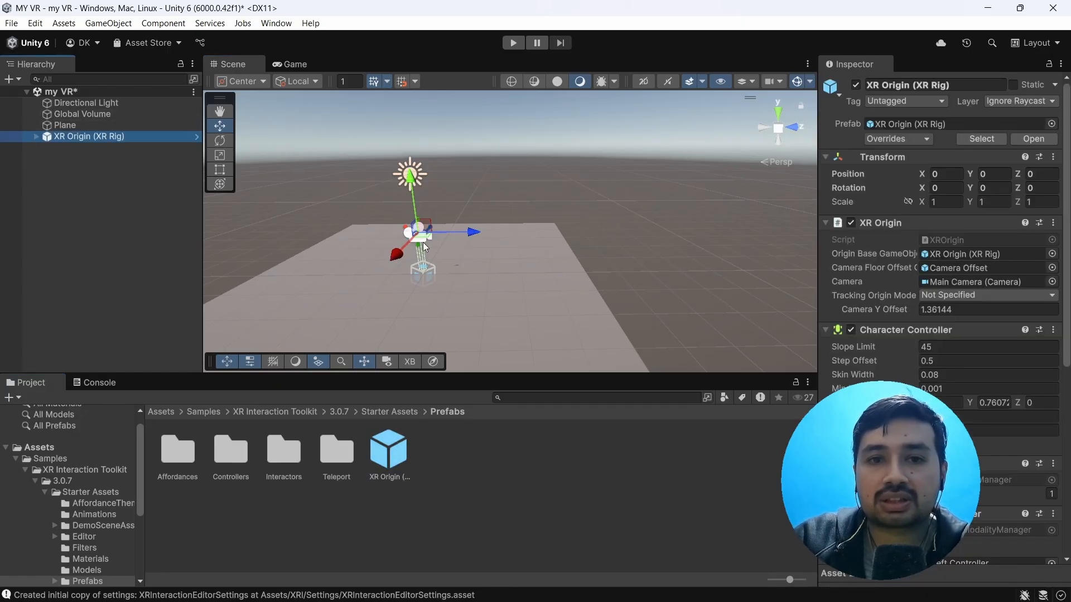
key("f")
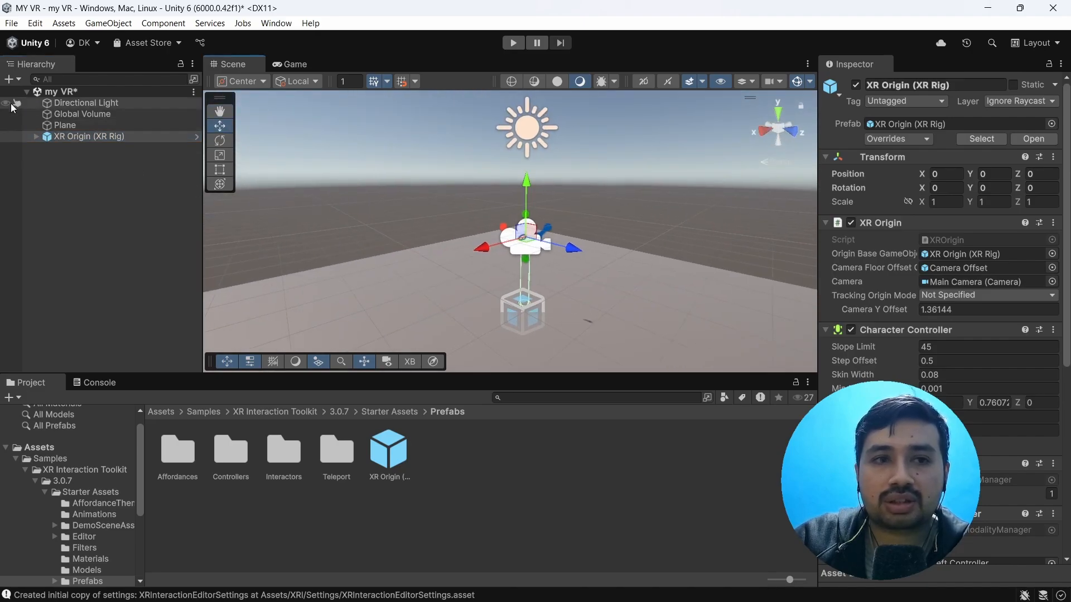
Step: Examine the child objects of XR Origin (XR Rig) and the rig's placement on the plane
left_click(36, 137)
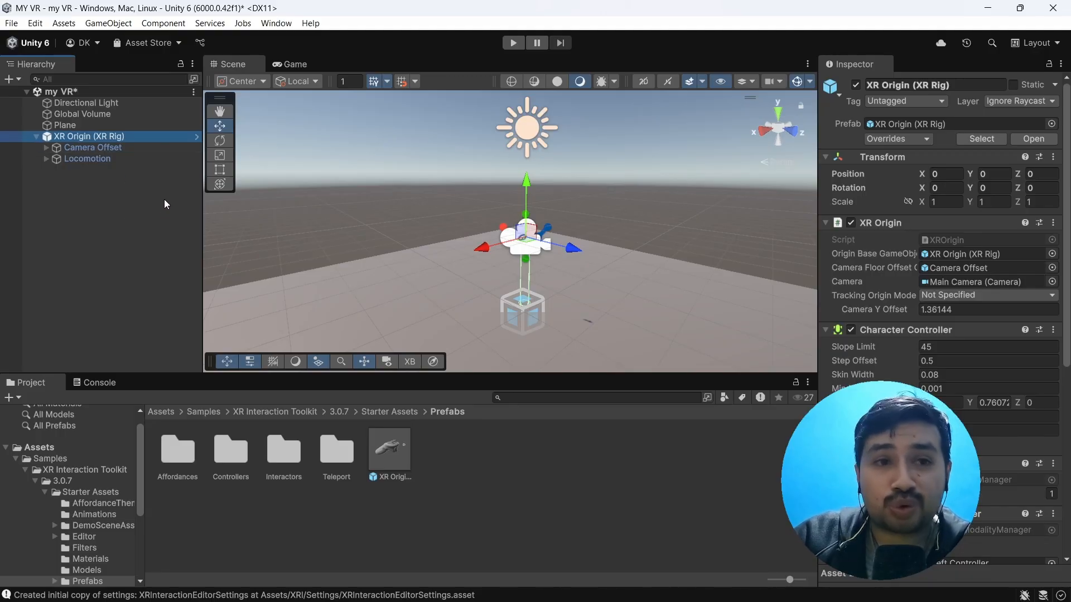
left_click(34, 138)
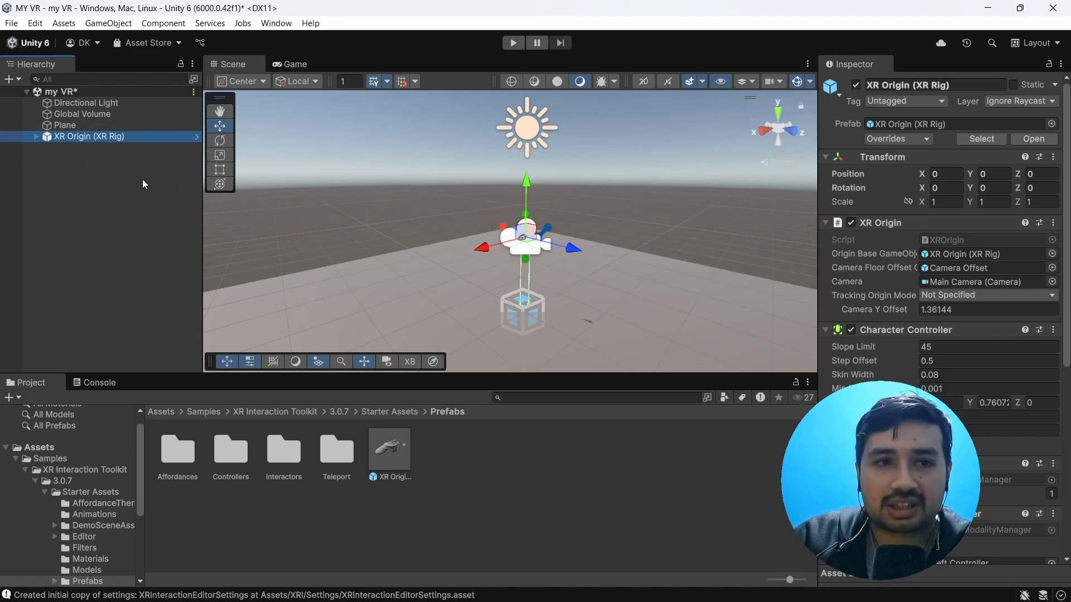
left_click(37, 139)
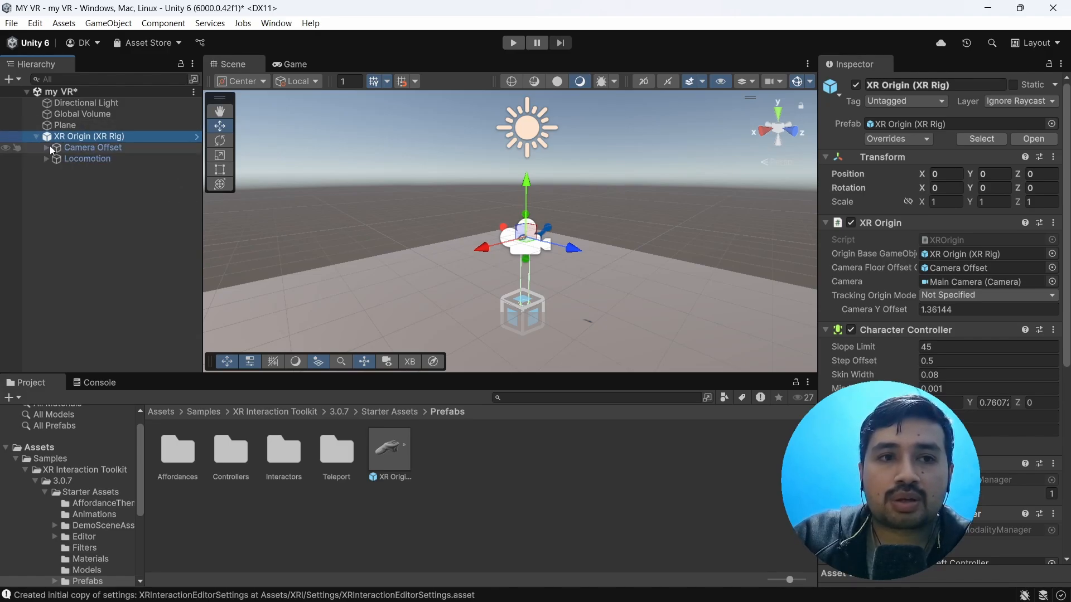
left_click(36, 137)
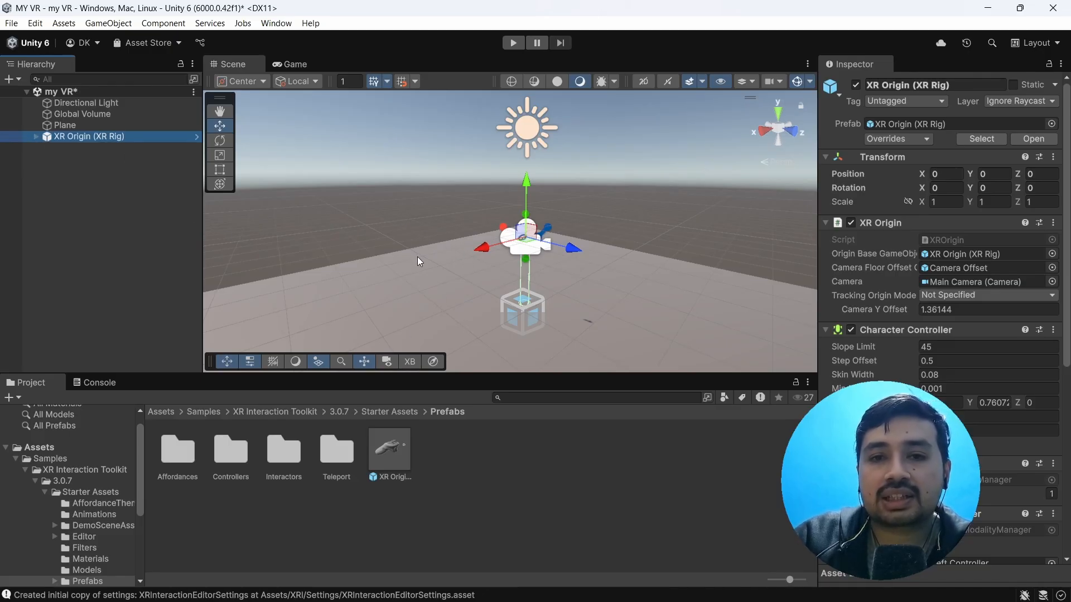
scroll(417, 257, "up", 3)
right_click_drag(417, 257, 492, 274)
scroll(434, 240, "down", 2)
scroll(435, 239, "down", 3)
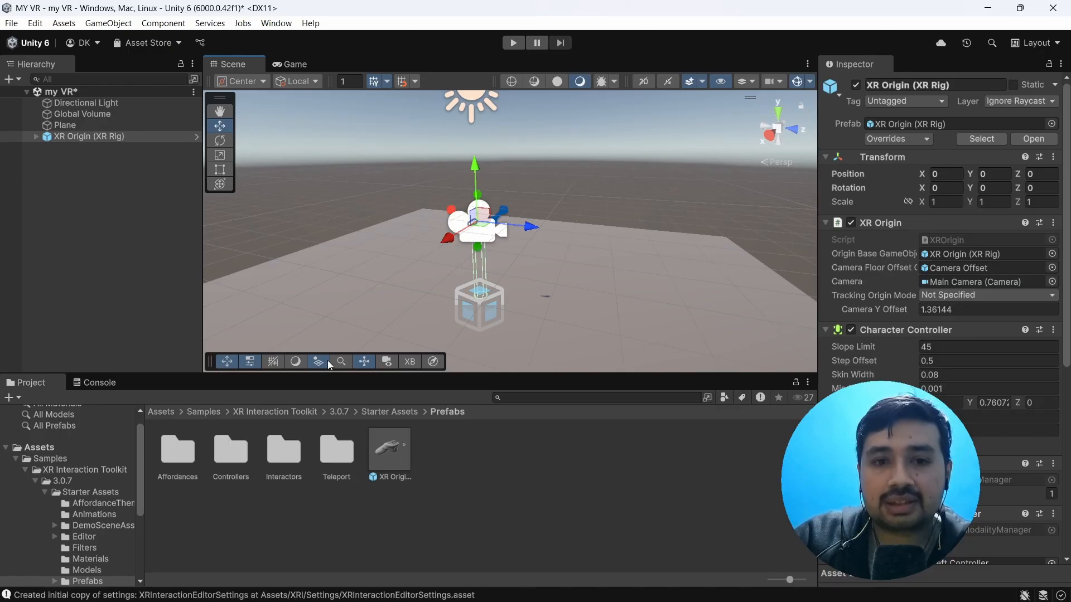
Step: Create an empty root object in the my VR scene and name it XR Interaction Manager
left_click(83, 162)
right_click(69, 160)
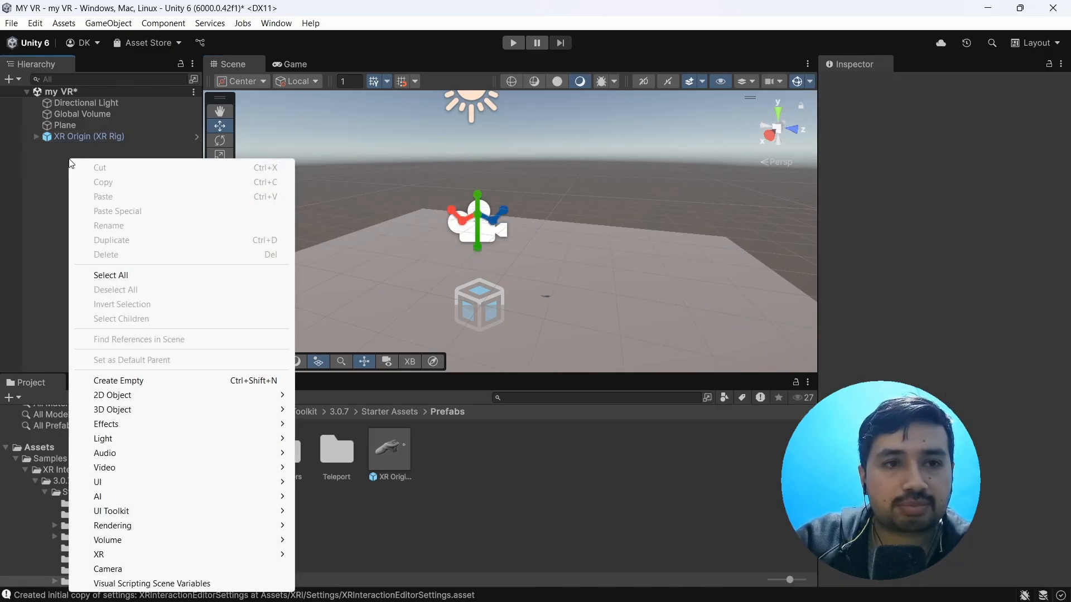
left_click(125, 381)
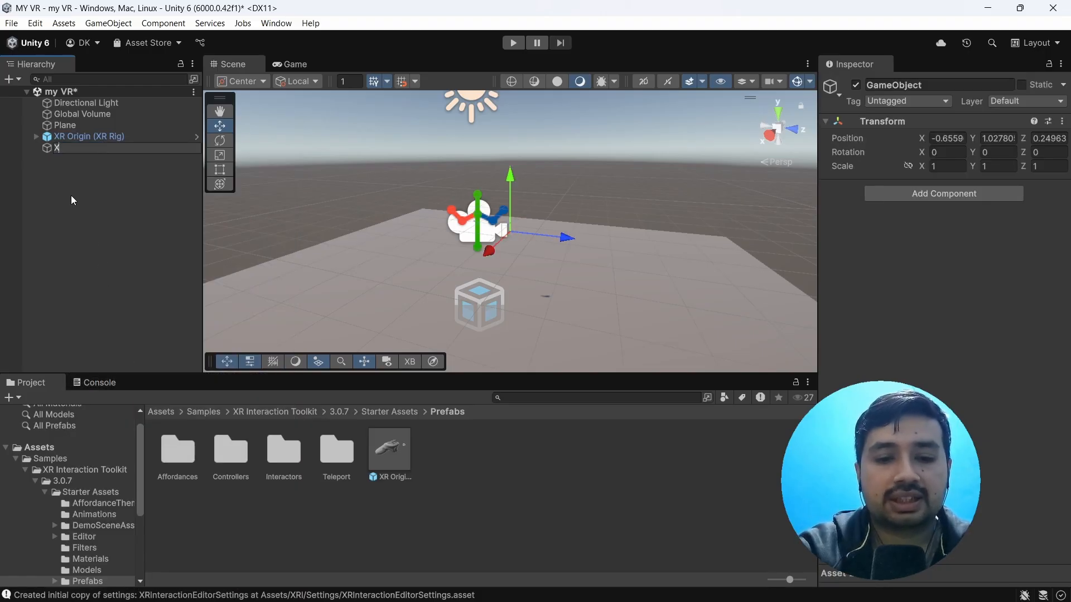
type("XR ")
type("Inter")
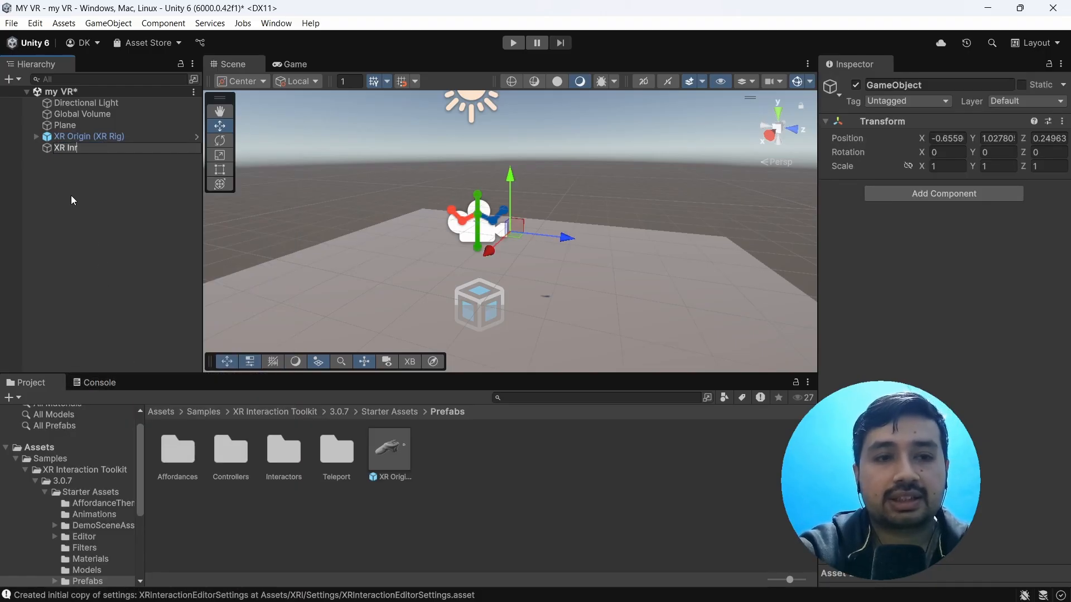
type("a")
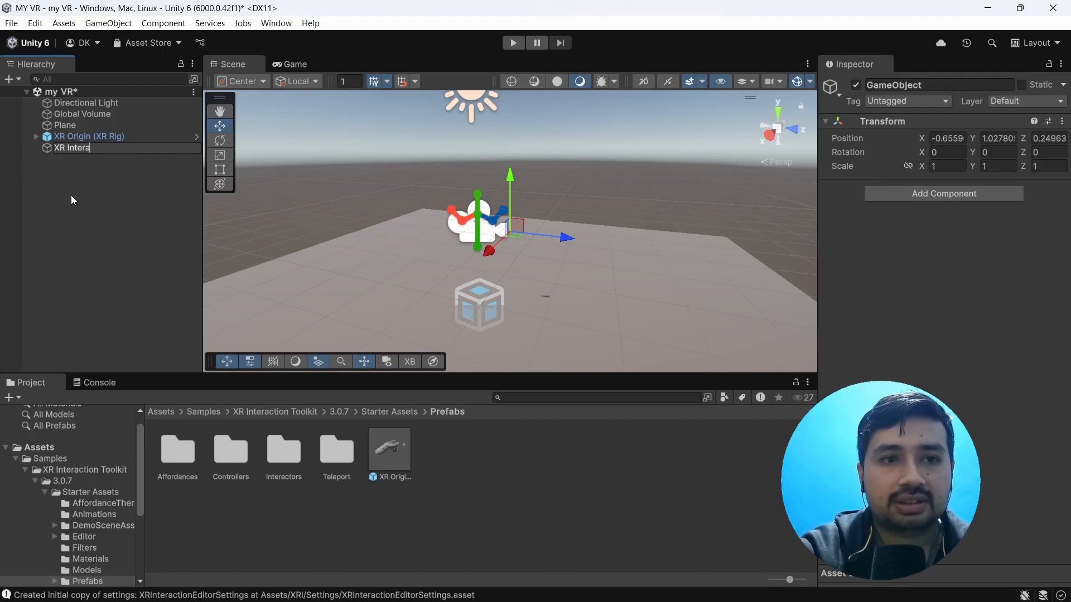
type("ction Man")
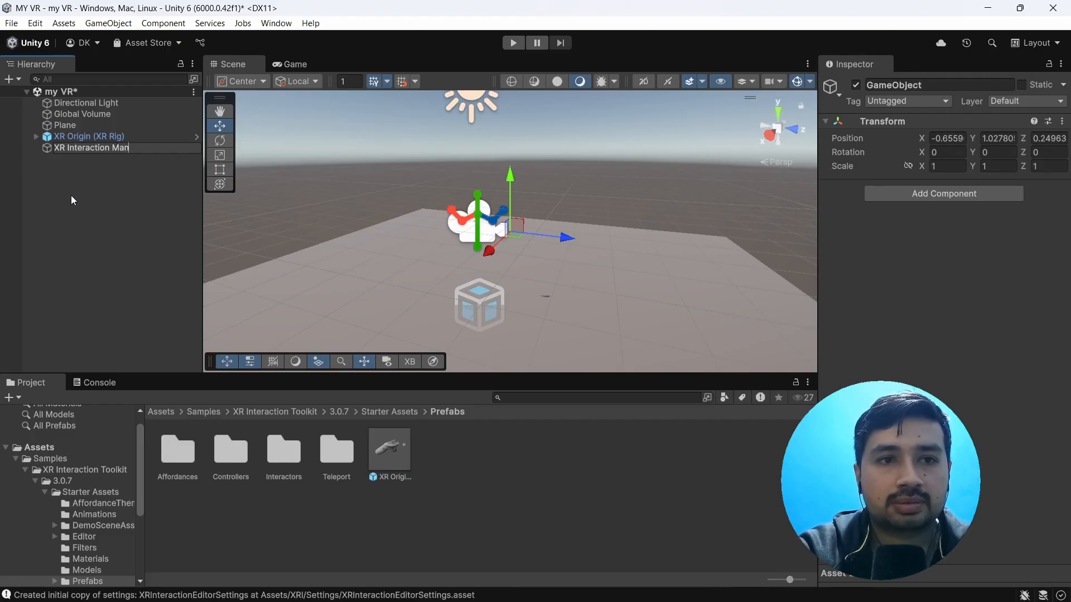
type("ger")
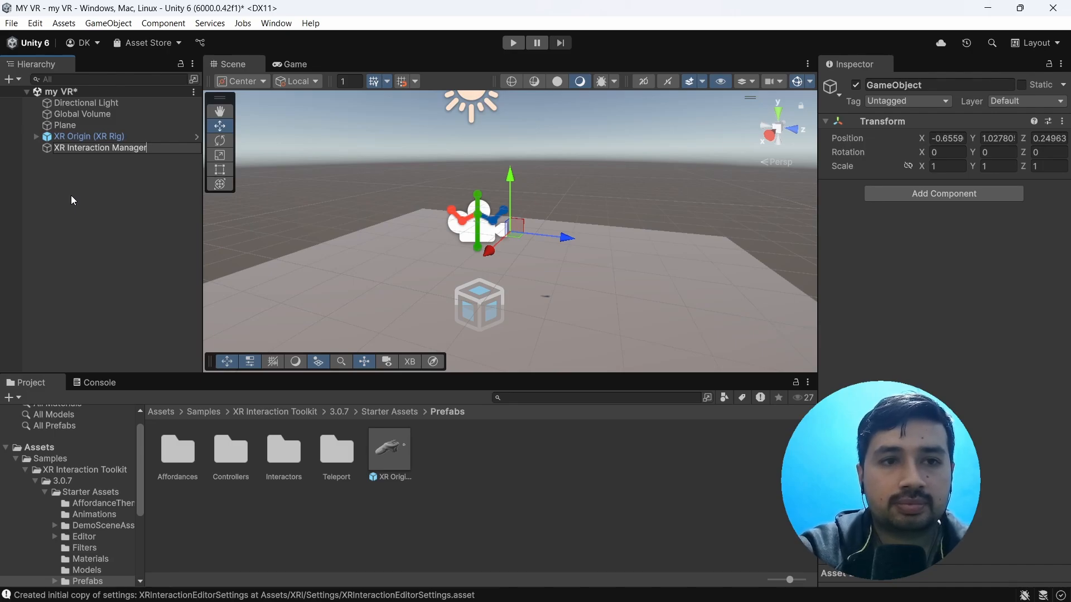
key("Return")
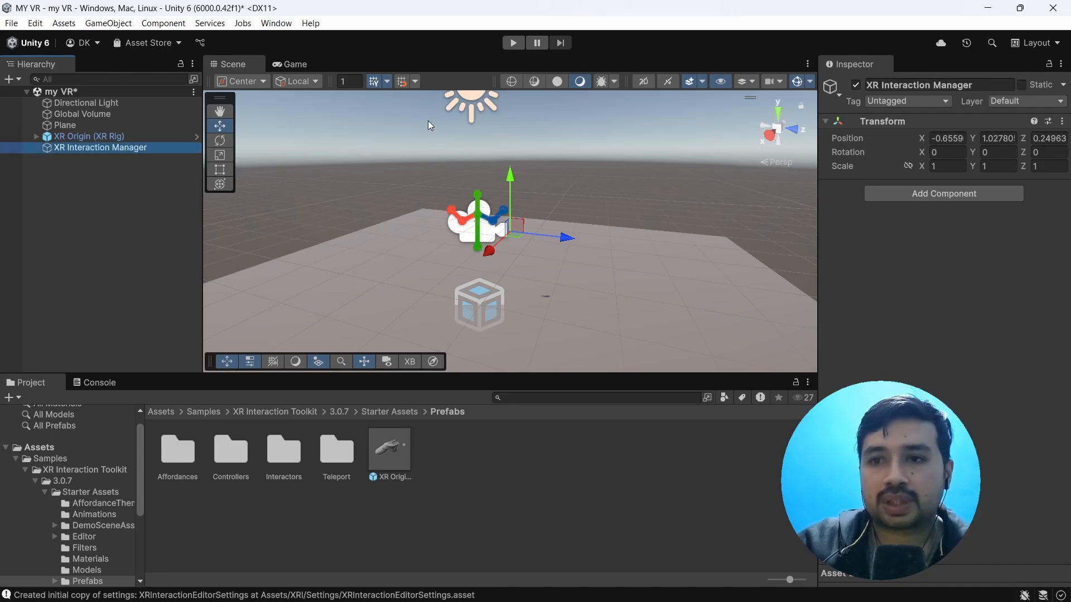
Step: Add the XR Interaction Manager component to the XR Interaction Manager object and check its Global Filters
left_click(947, 197)
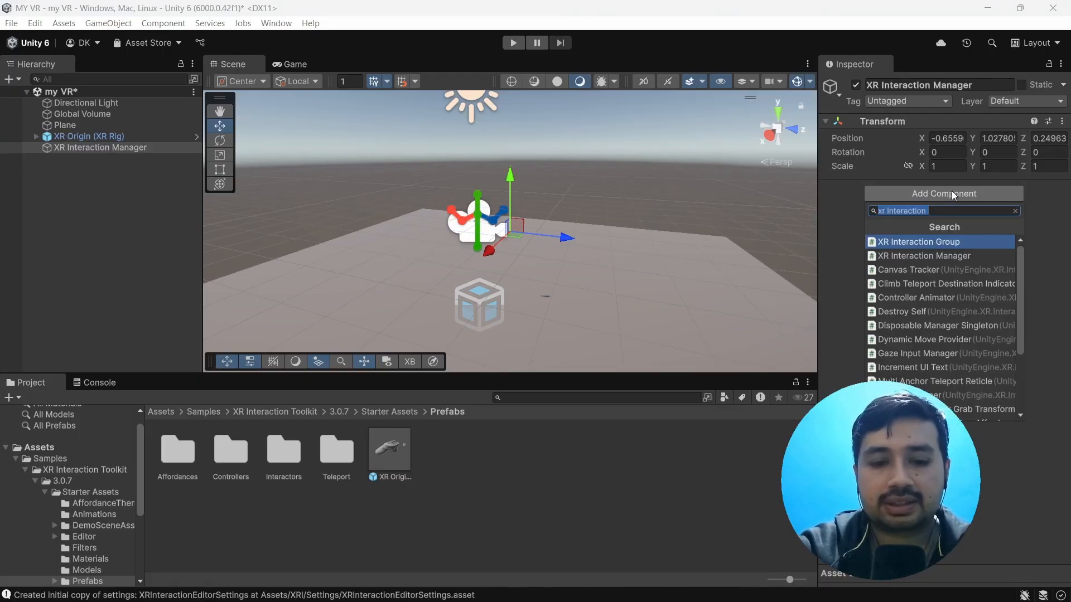
type("Xr ")
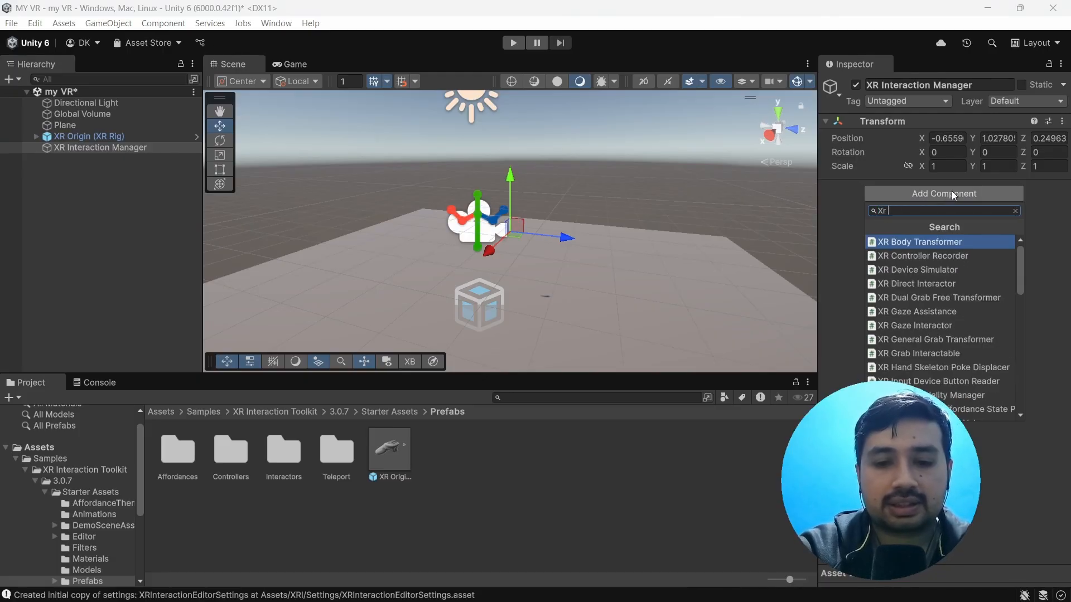
type("iter")
key("BackSpace")
key("BackSpace")
key("BackSpace")
key("BackSpace")
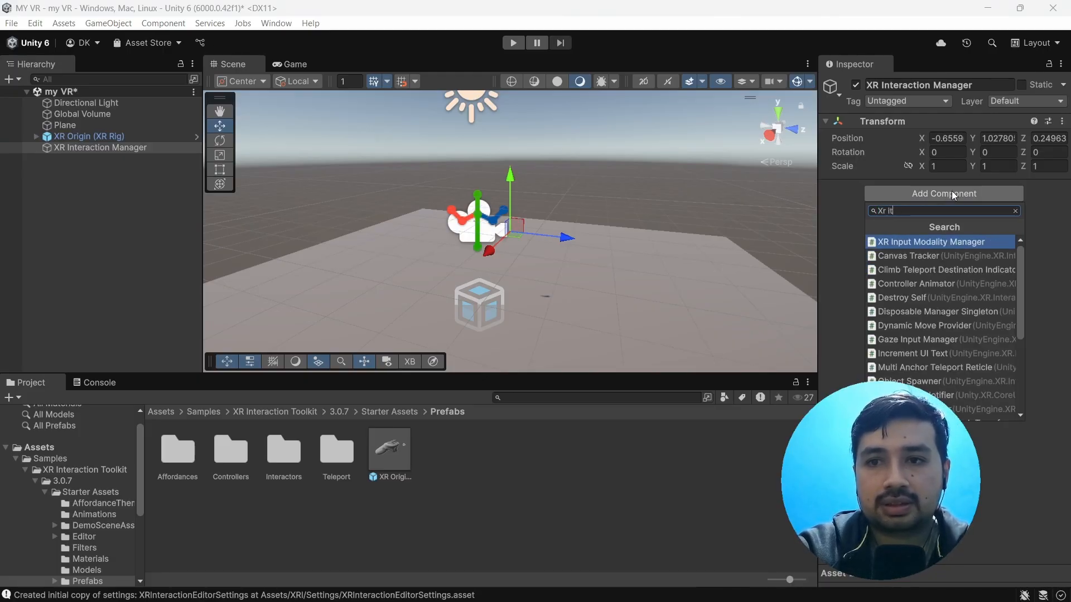
type("inter")
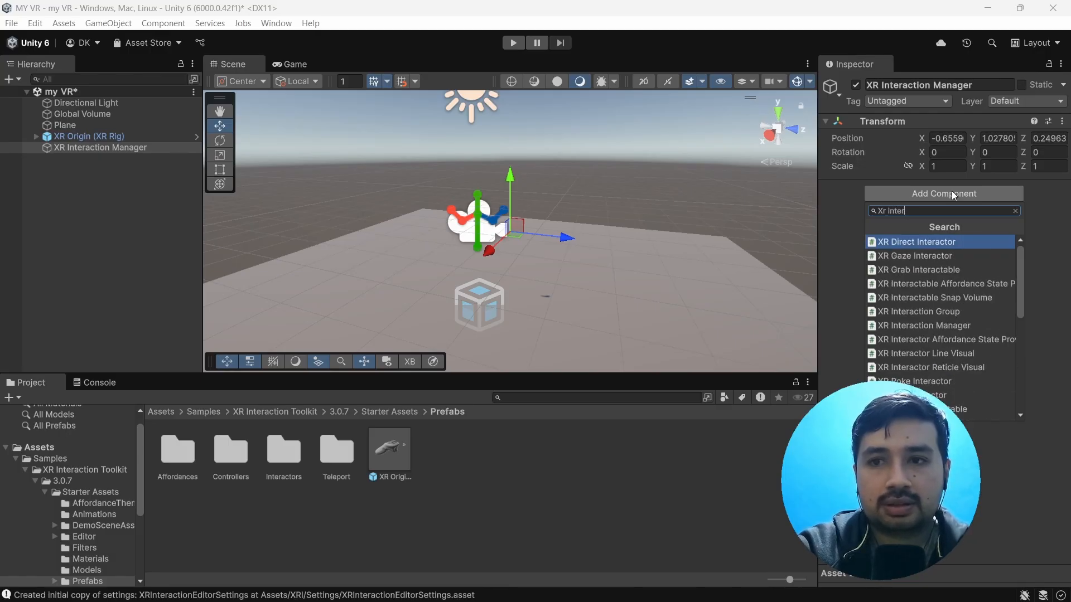
type("action")
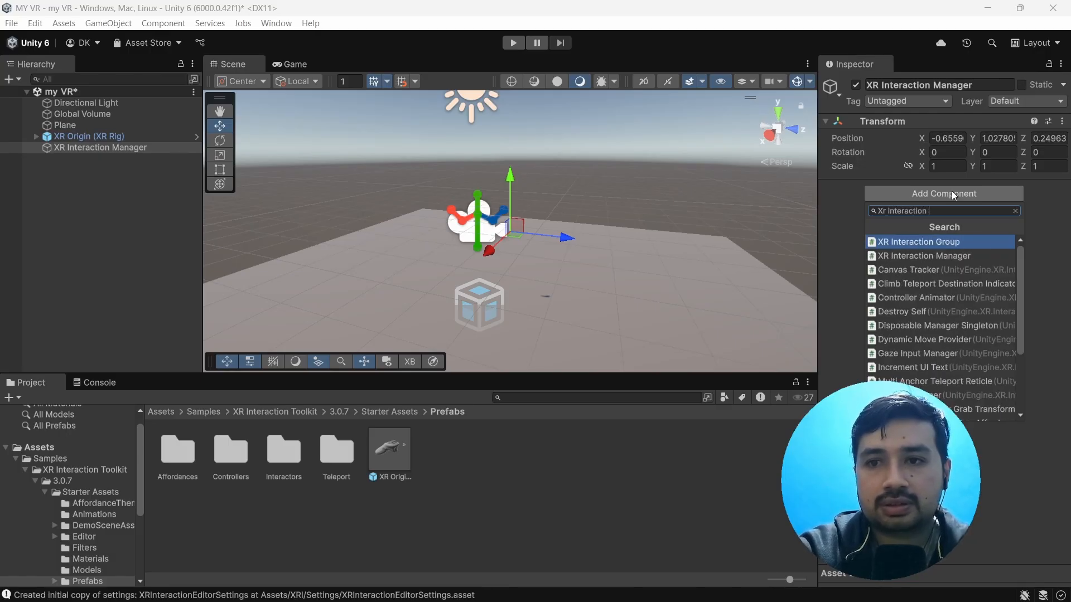
left_click(928, 256)
left_click(831, 217)
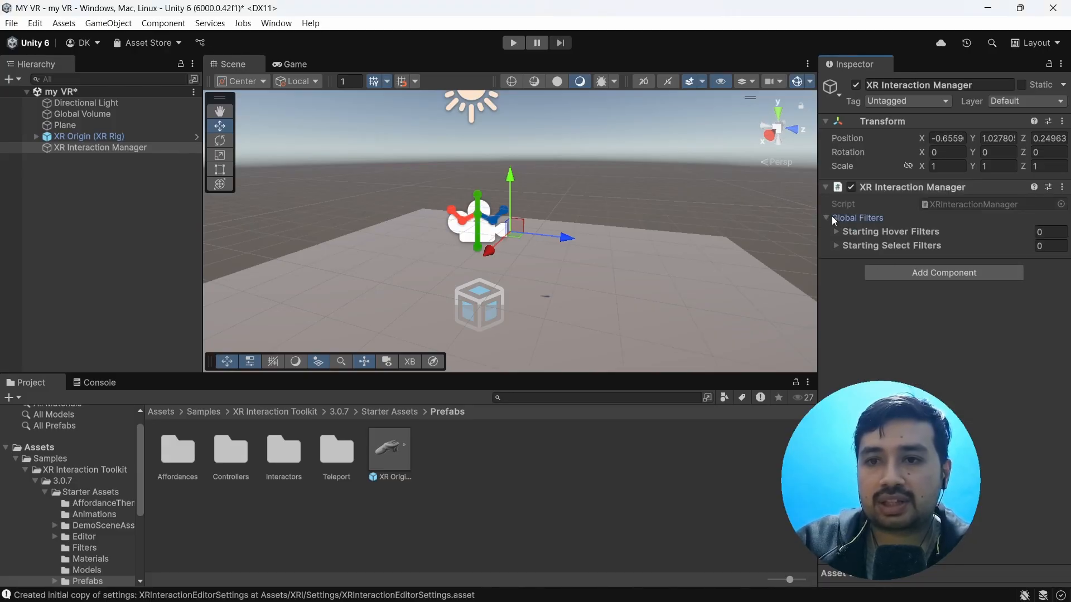
left_click(826, 218)
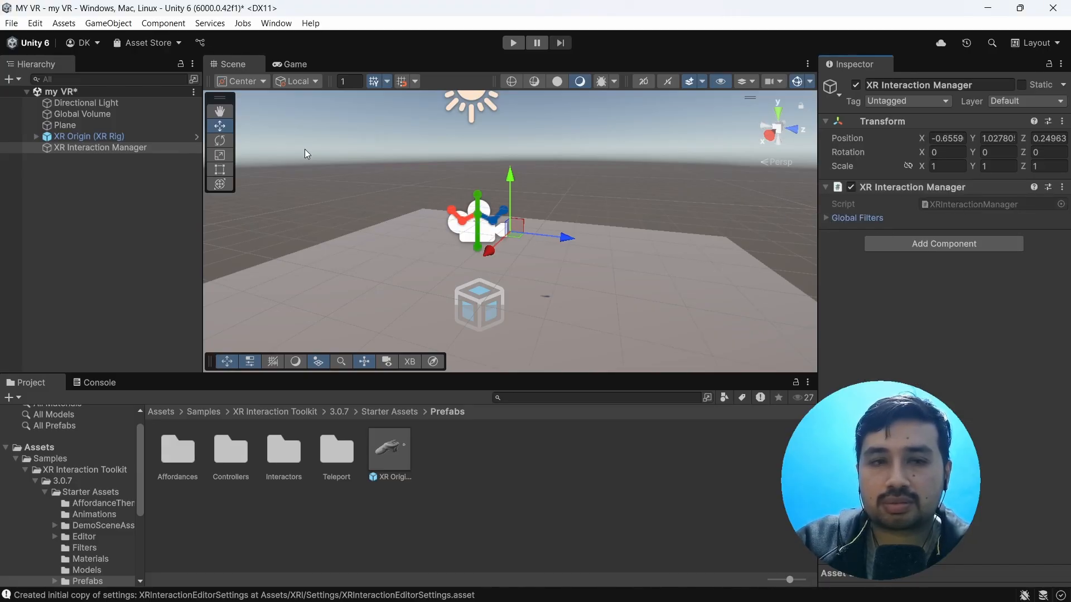
Step: Add an XR UI Event System to the my VR scene as a root object
right_click(98, 189)
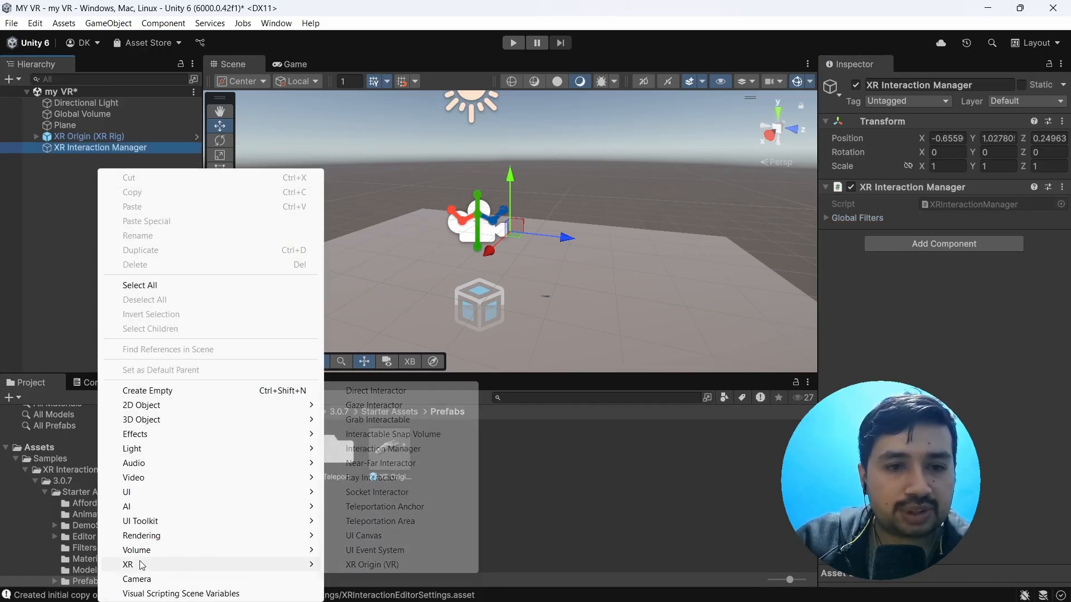
mouse_move(295, 574)
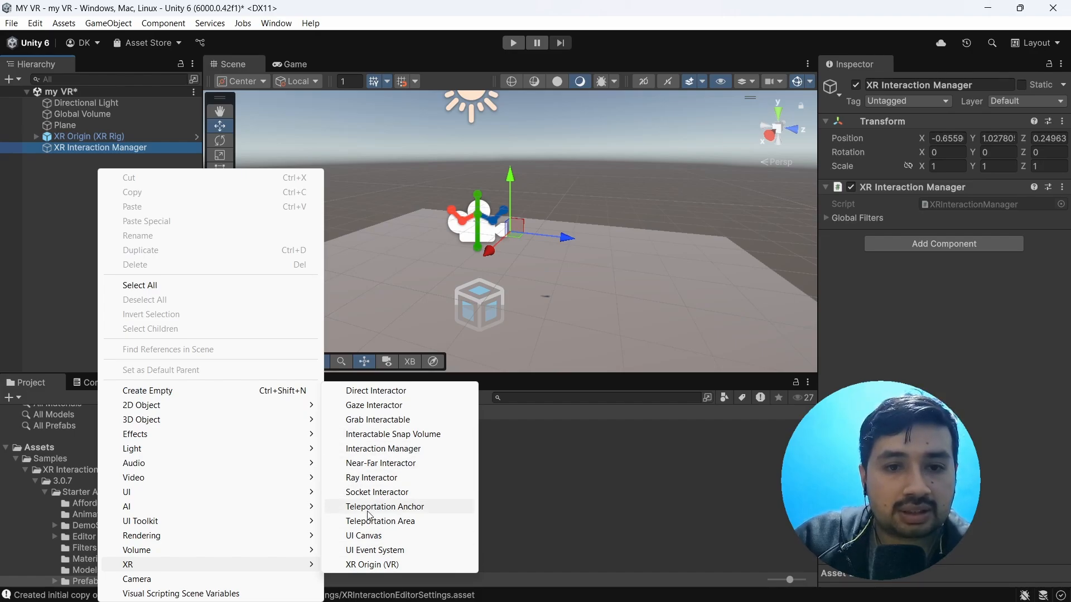
left_click(368, 550)
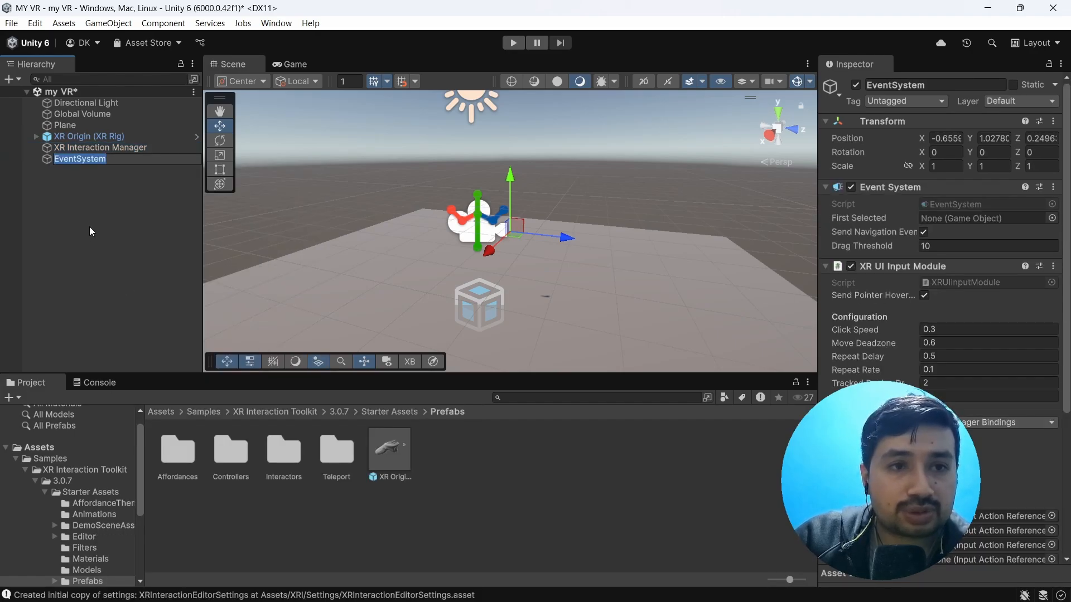
left_click(68, 158)
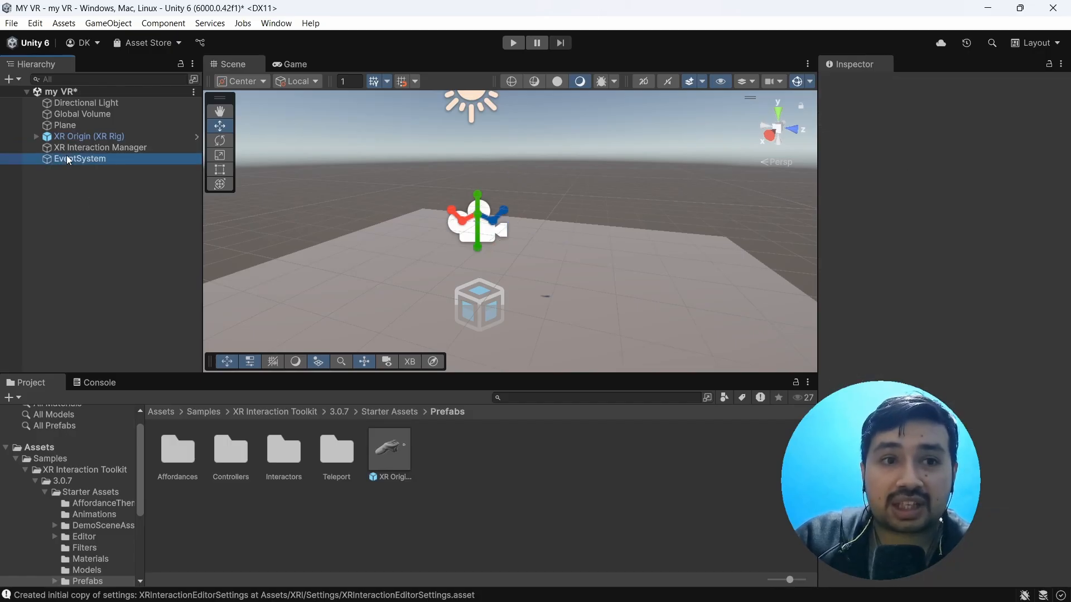
right_click(96, 206)
left_click(79, 198)
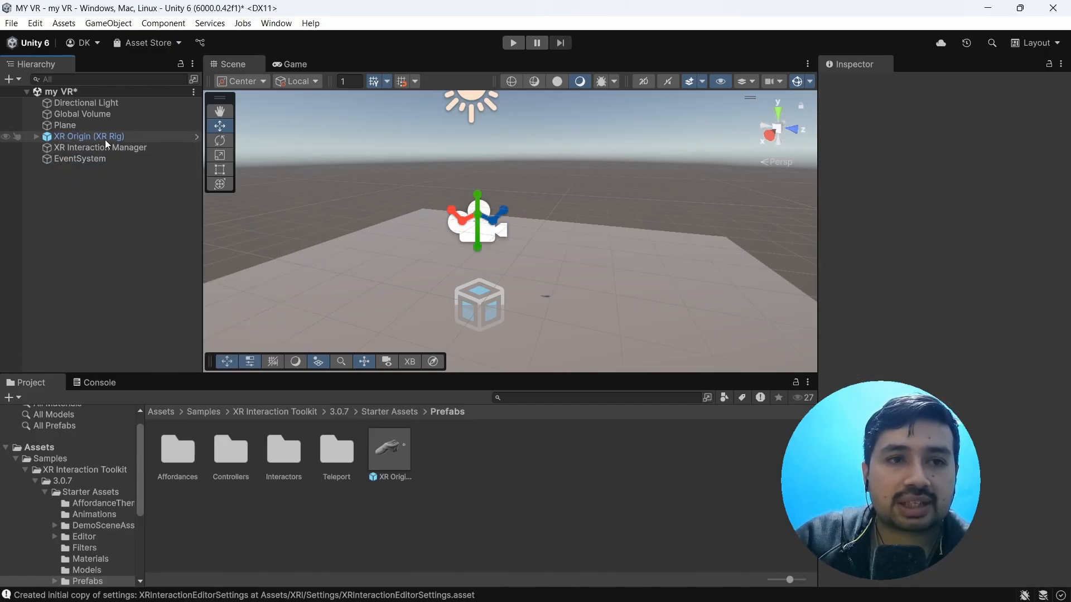
Step: Add an XR Origin (VR) object to the scene and examine its child hierarchy
right_click(63, 201)
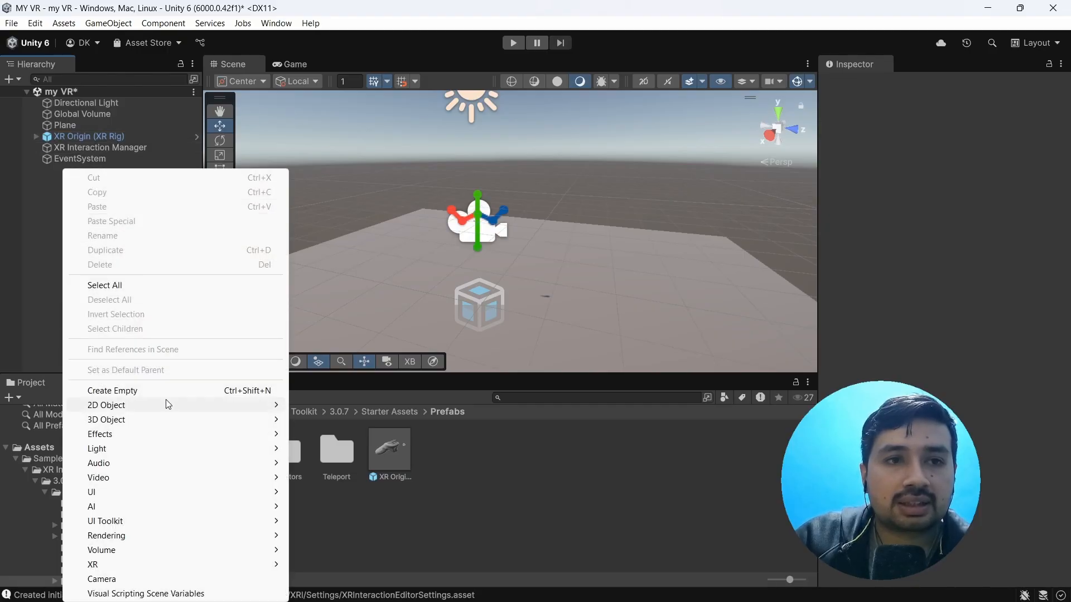
mouse_move(231, 564)
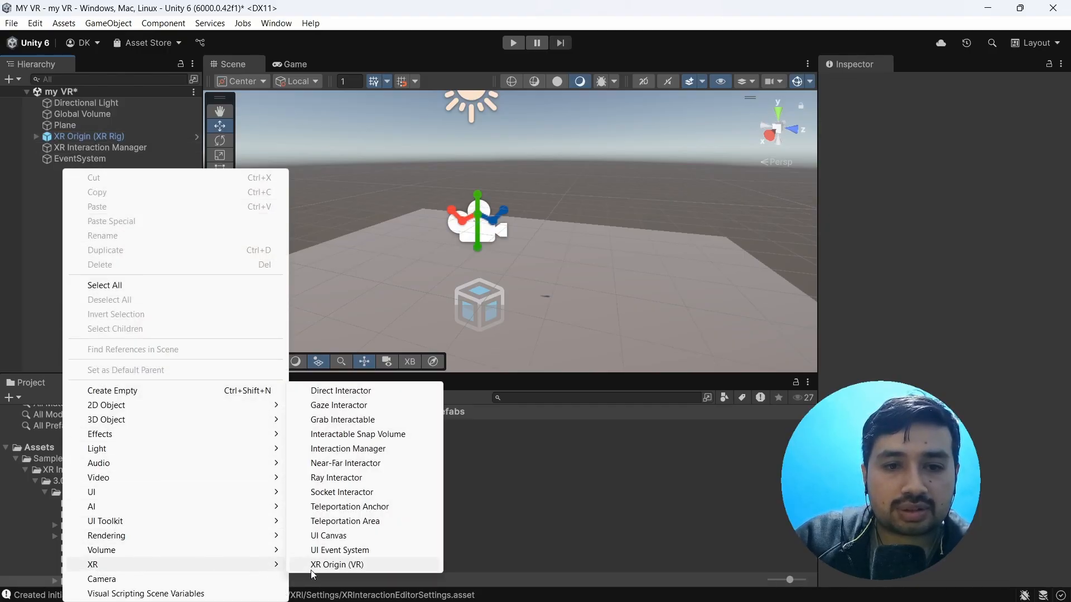
left_click(338, 565)
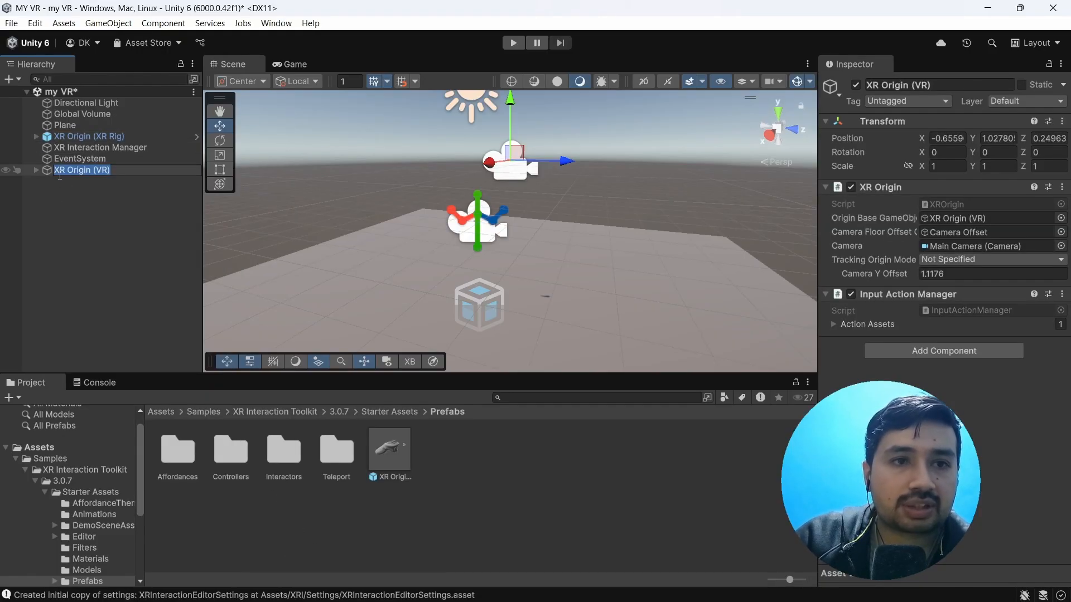
left_click(36, 173)
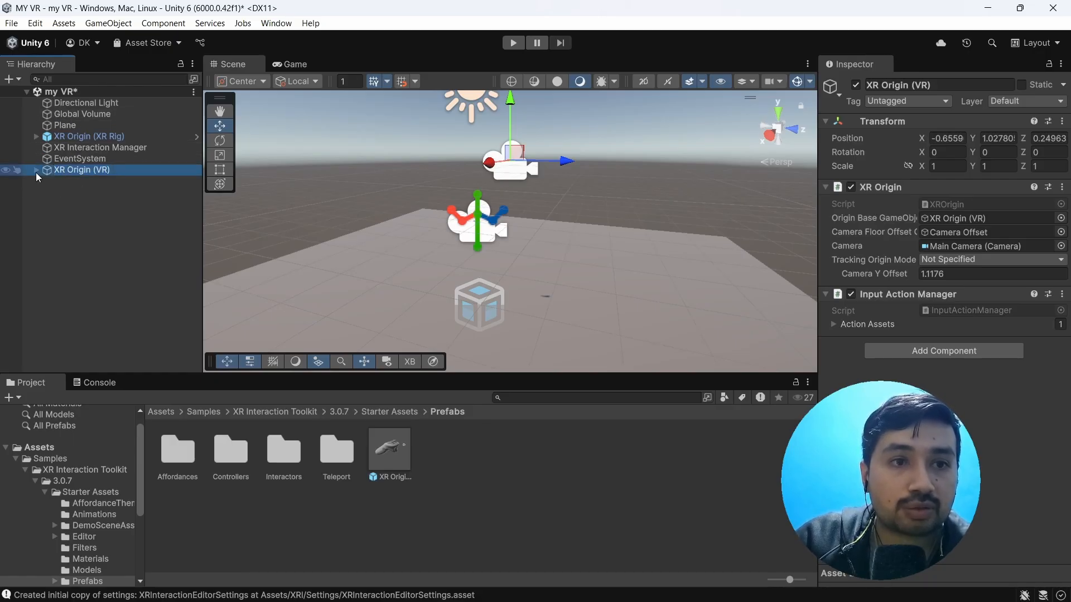
left_click(36, 170)
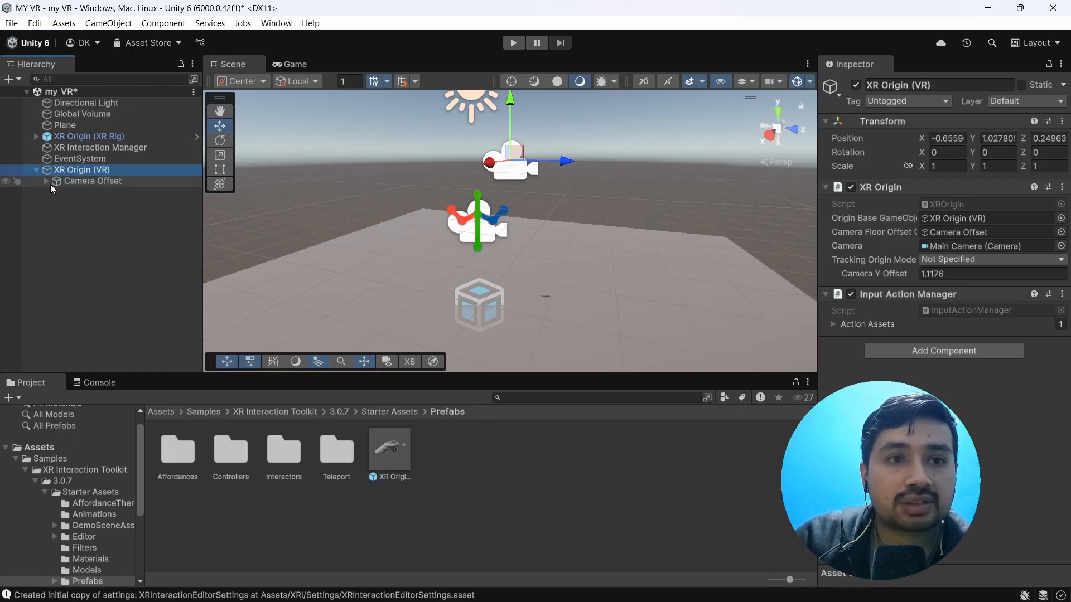
left_click(47, 182)
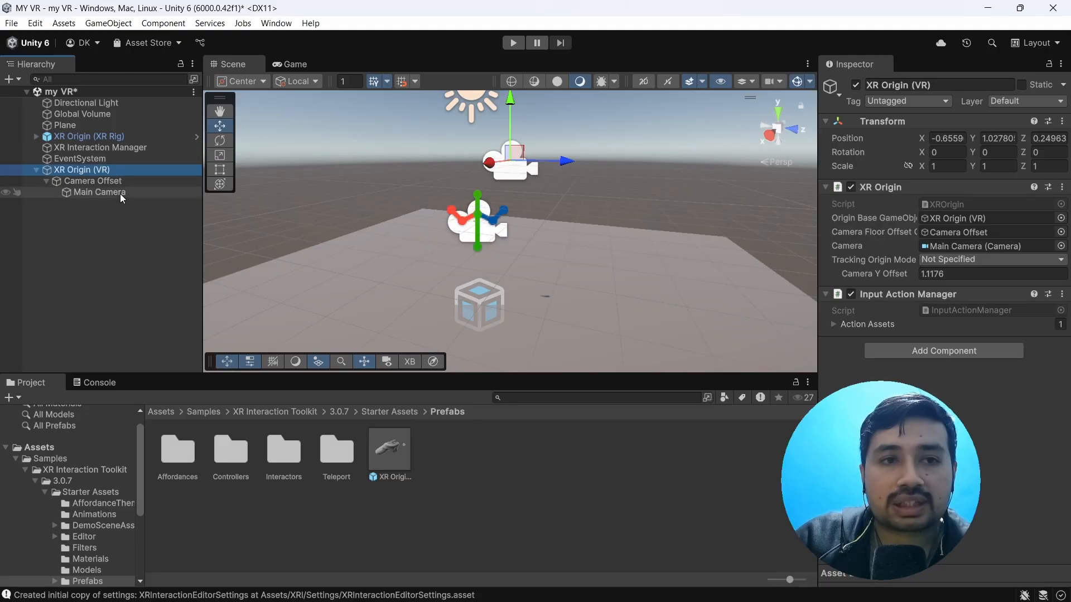
left_click(33, 170)
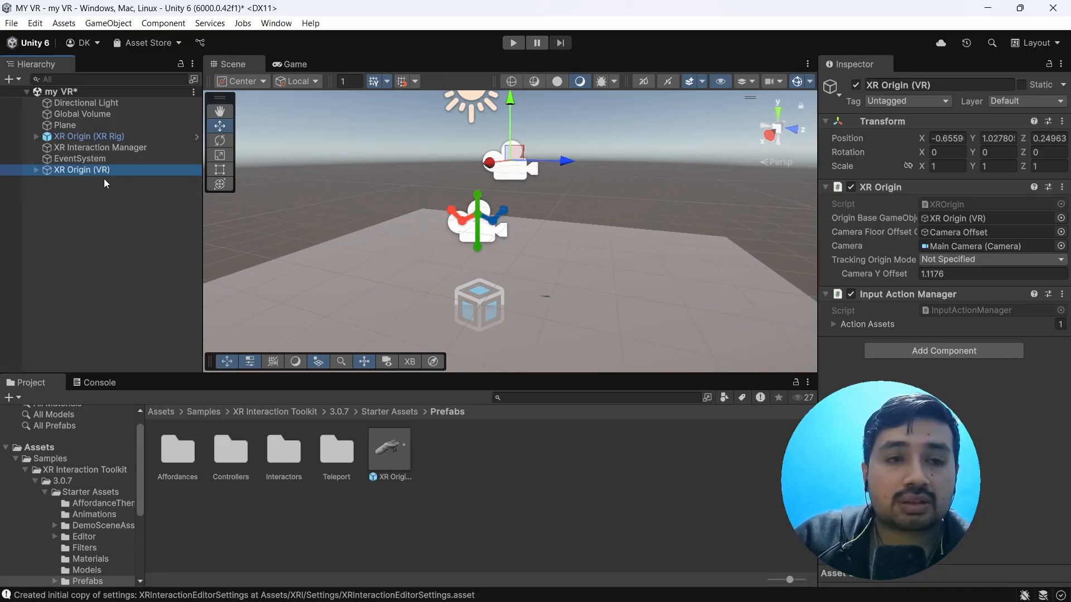
left_click(36, 170)
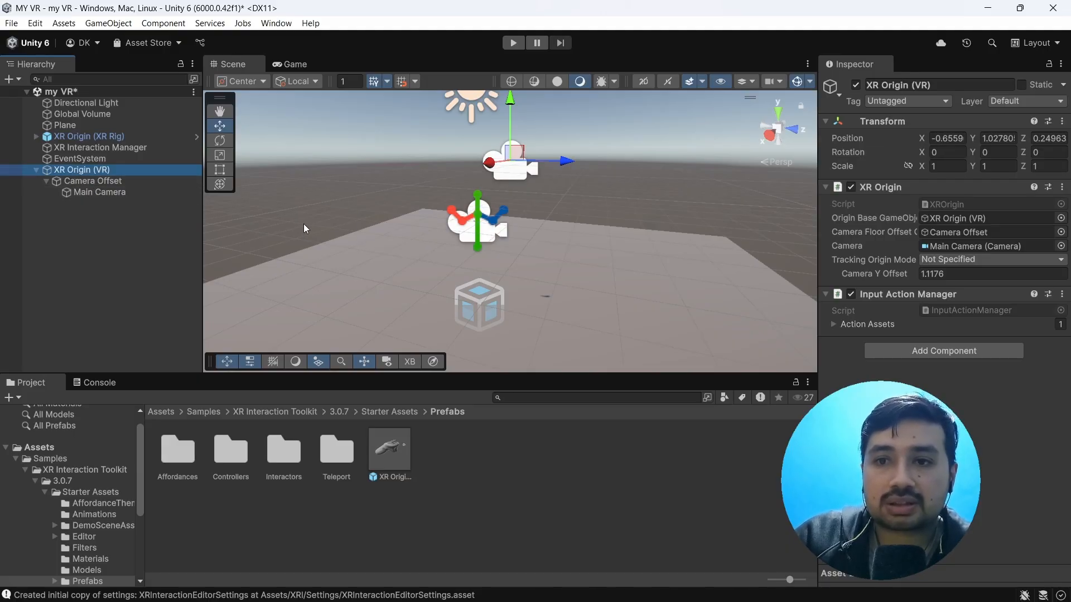
left_click(36, 170)
Step: Delete the XR Origin (VR) object, keeping the XR Origin (XR Rig) prefab in the scene
left_click(77, 169)
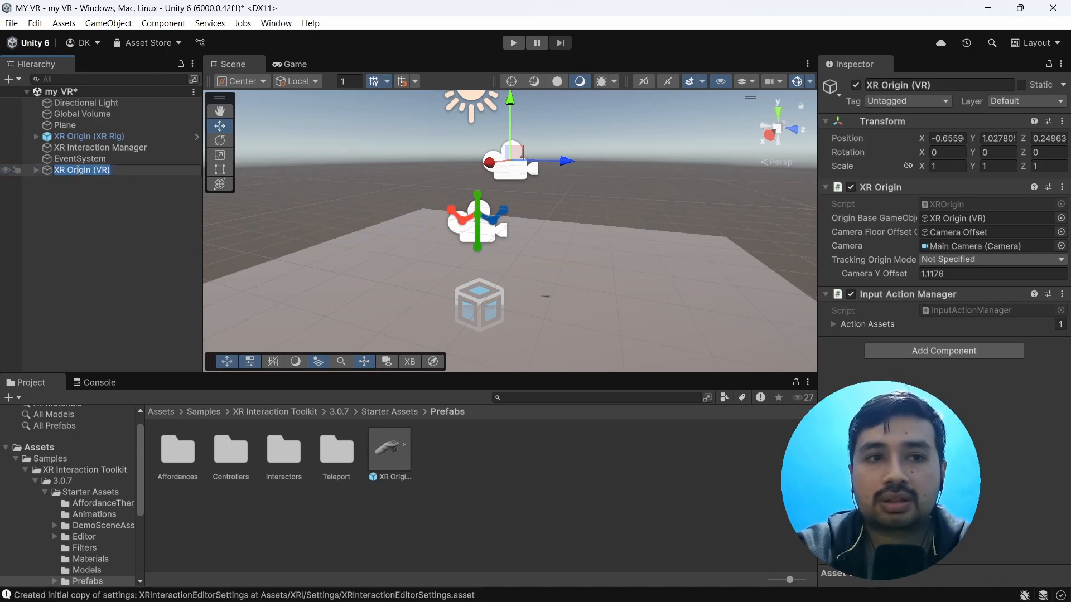
left_click(55, 189)
left_click(52, 170)
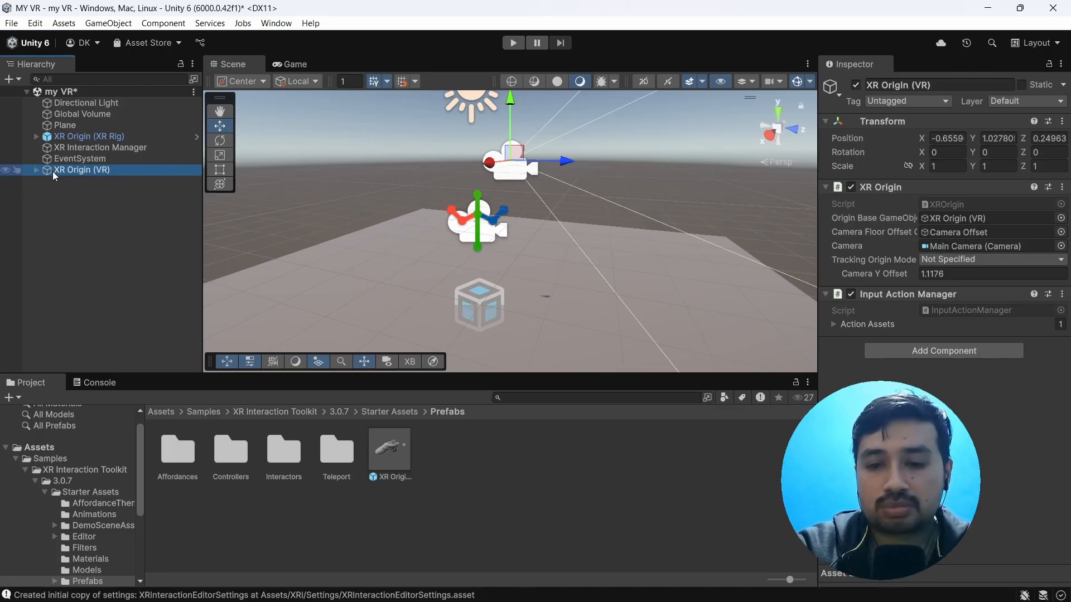
key("Delete")
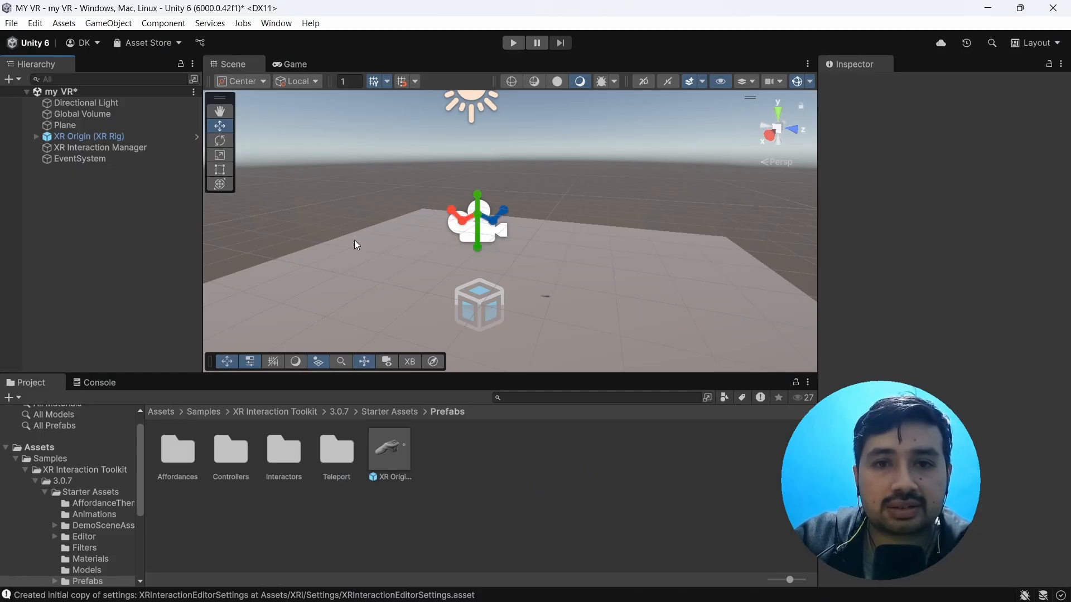
Step: Add a 3D cube to the scene and move it along the Z axis to about 1.47, away from the rig
right_click(75, 208)
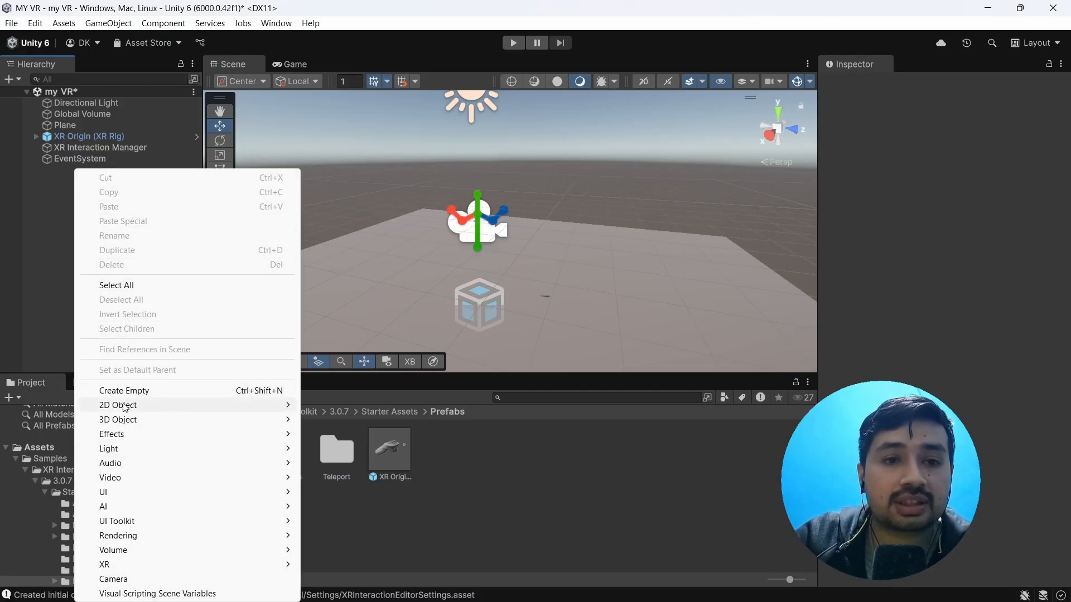
mouse_move(143, 404)
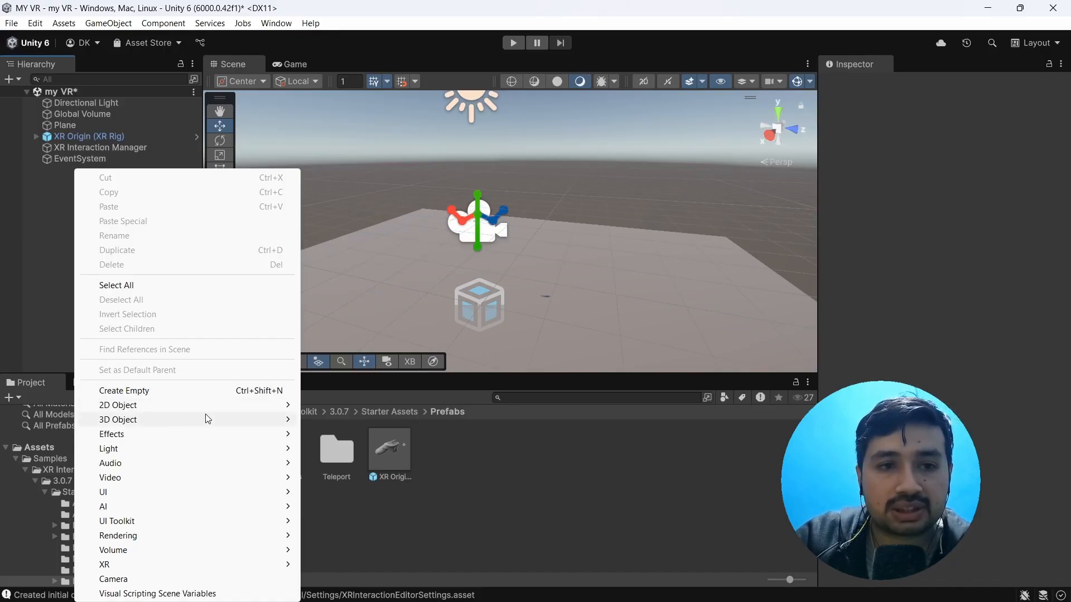
mouse_move(163, 422)
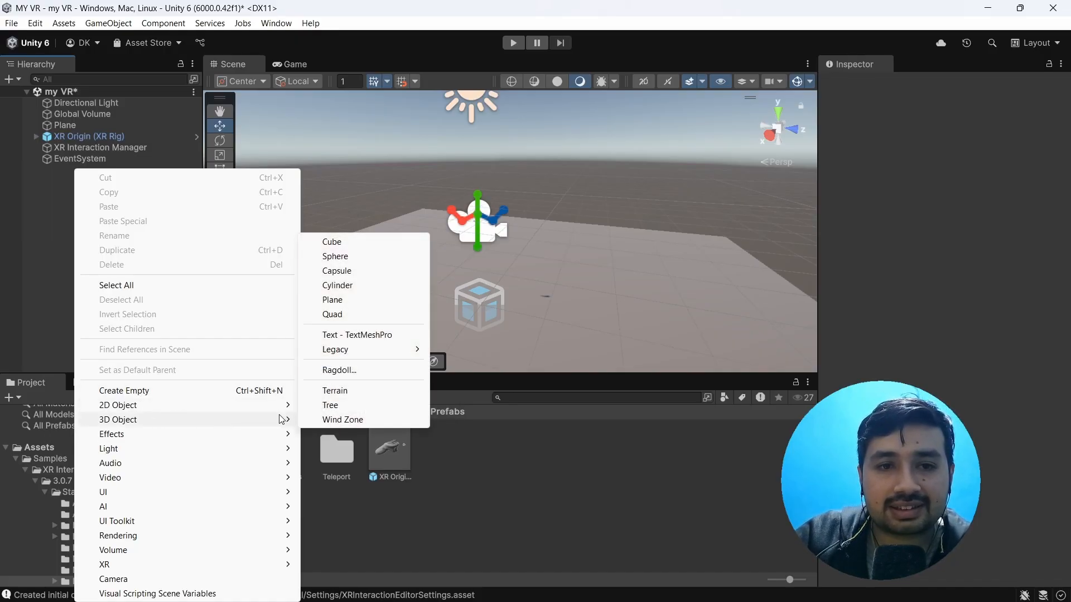
left_click(338, 242)
scroll(510, 263, "down", 4)
right_click(517, 266)
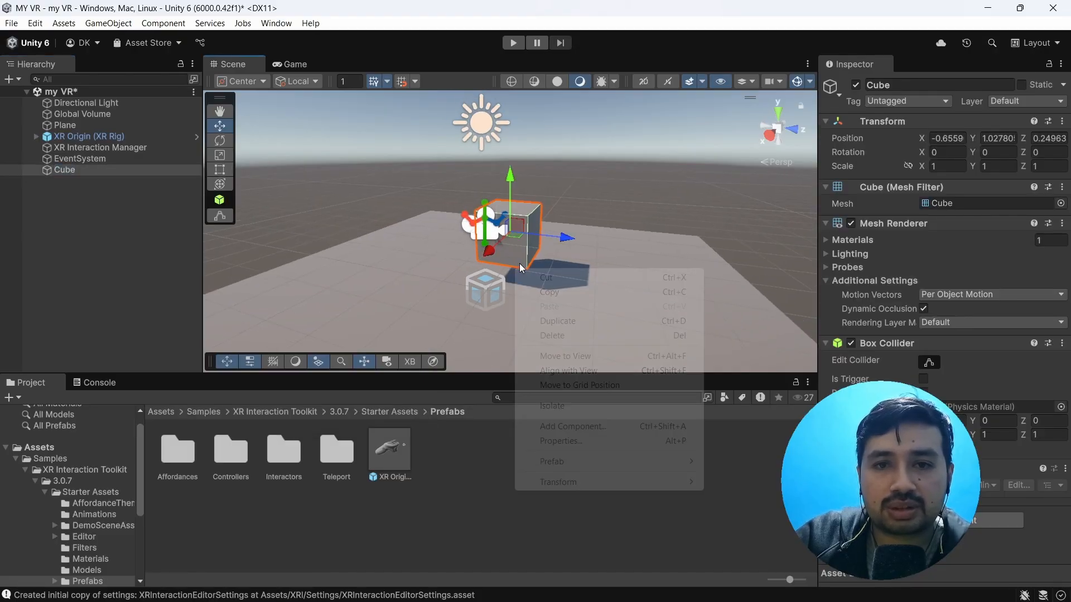
left_click(574, 242)
left_click_drag(574, 242, 624, 257)
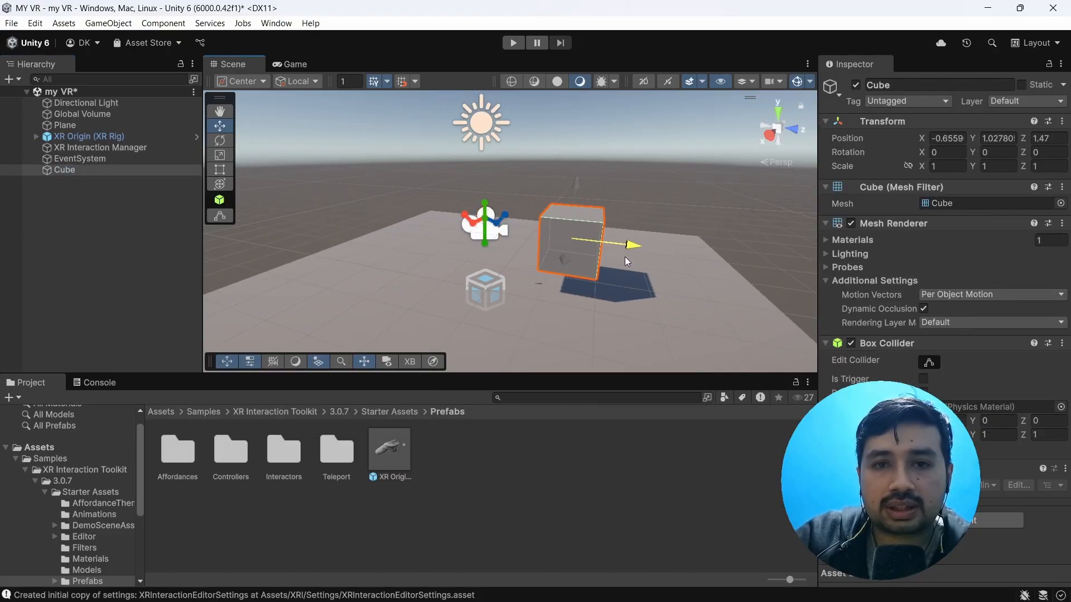
Step: Examine the cube's placement relative to the XR Origin (XR Rig) in the scene, selecting each of the two objects
left_click(486, 238)
scroll(507, 276, "up", 1)
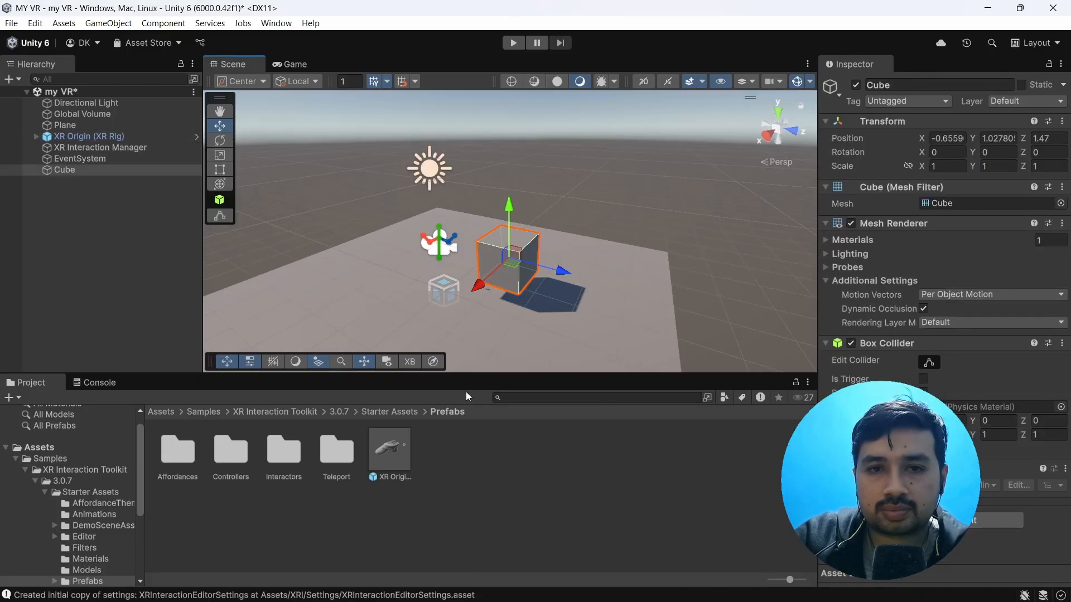
scroll(489, 263, "up", 3)
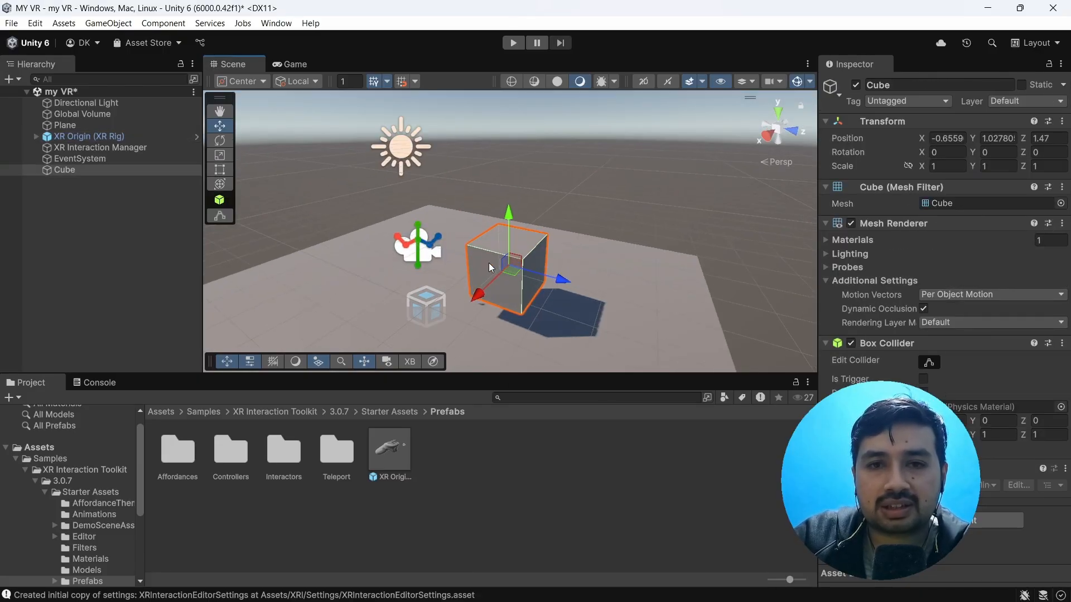
scroll(477, 275, "down", 1)
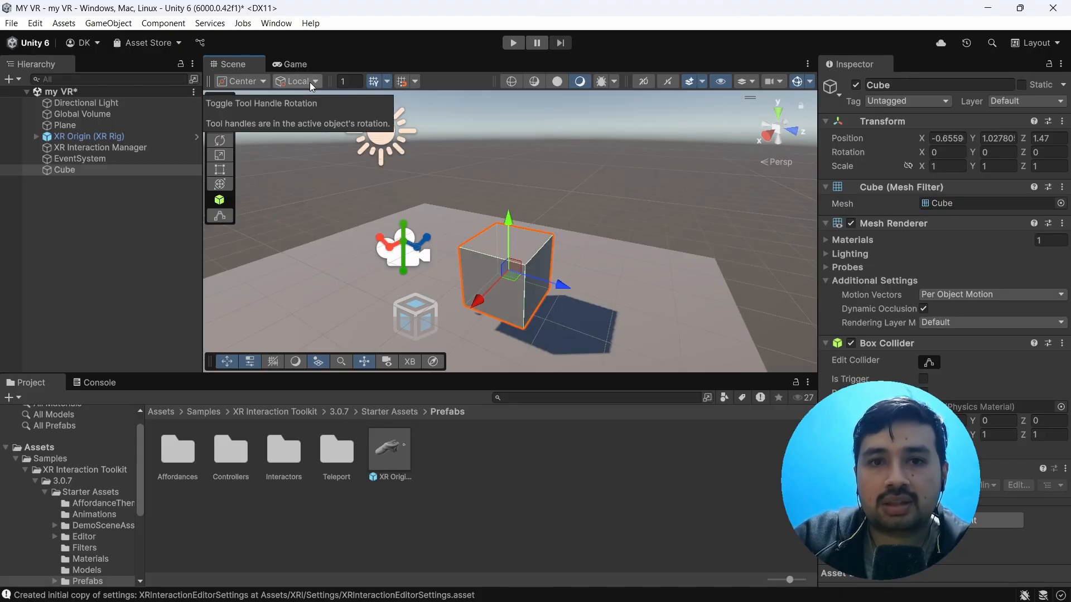
scroll(486, 286, "down", 1)
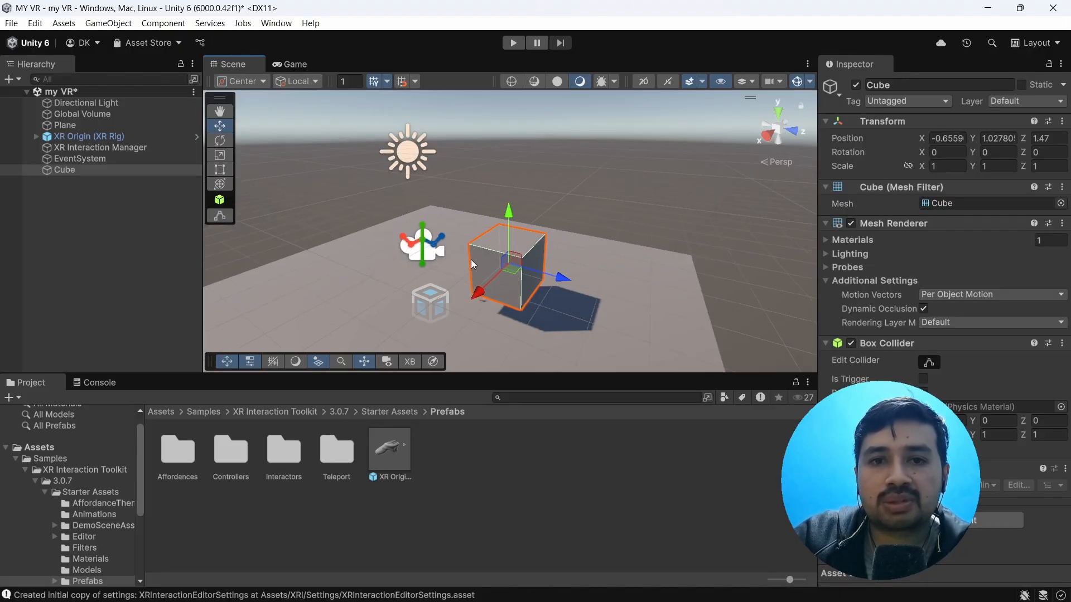
scroll(424, 305, "up", 1)
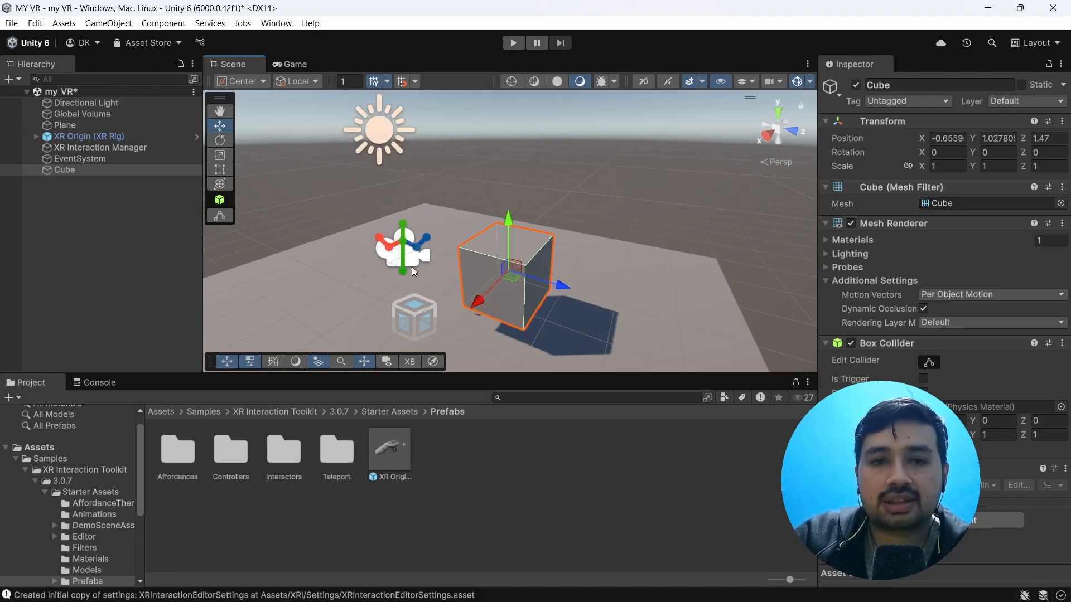
scroll(413, 265, "down", 2)
scroll(403, 262, "up", 1)
left_click(402, 254)
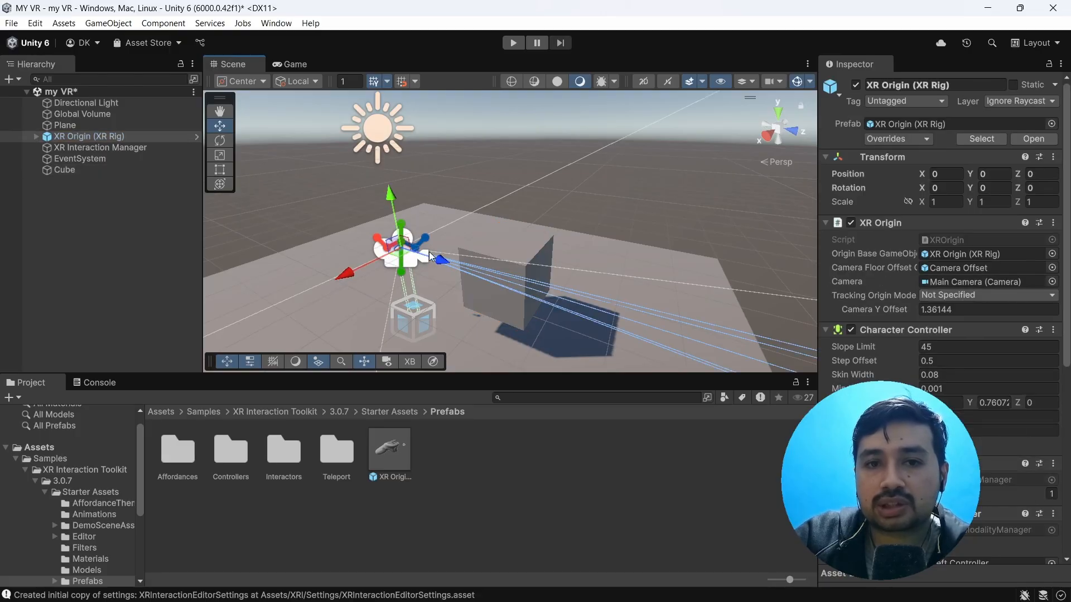
left_click(520, 250)
scroll(571, 292, "down", 2)
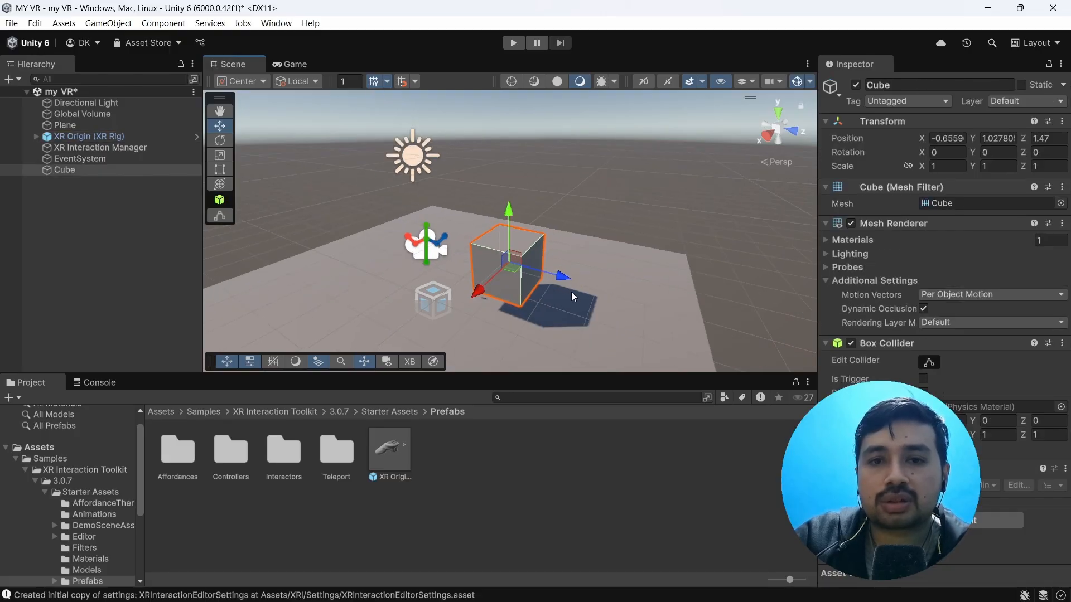
scroll(486, 294, "up", 4)
scroll(522, 279, "up", 1)
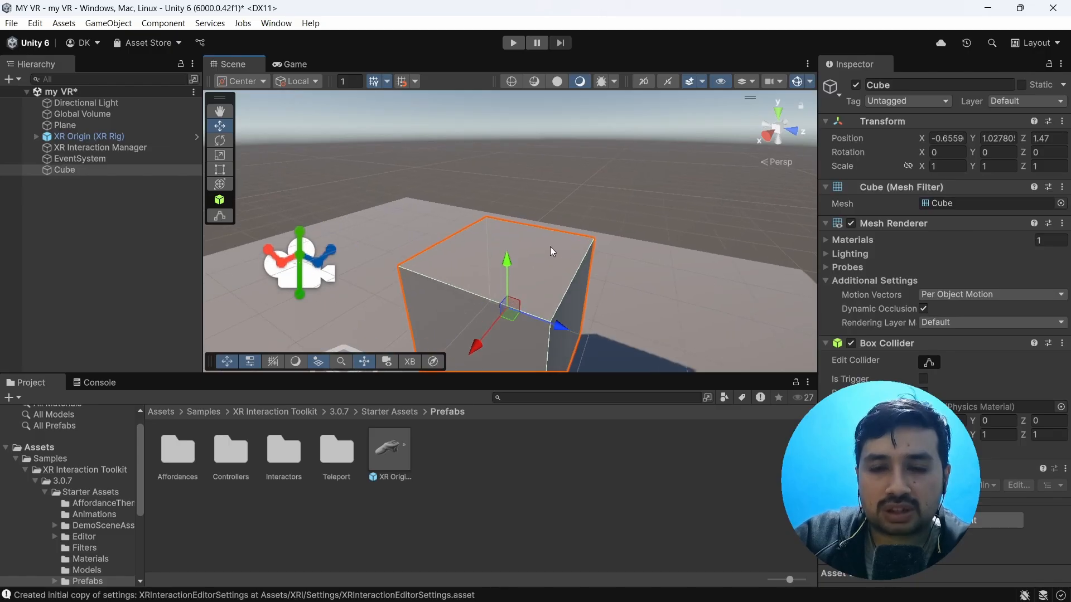
scroll(532, 266, "down", 3)
Step: Rotate the XR Origin (XR Rig) about its Y axis to about -89 degrees
left_click(400, 261)
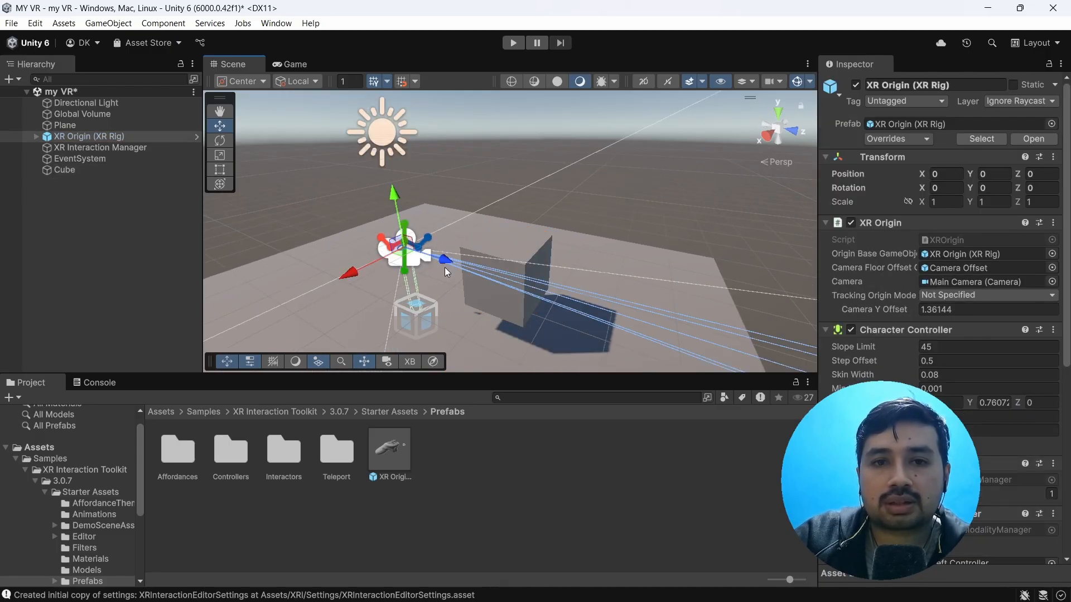
scroll(467, 274, "down", 3)
left_click(220, 141)
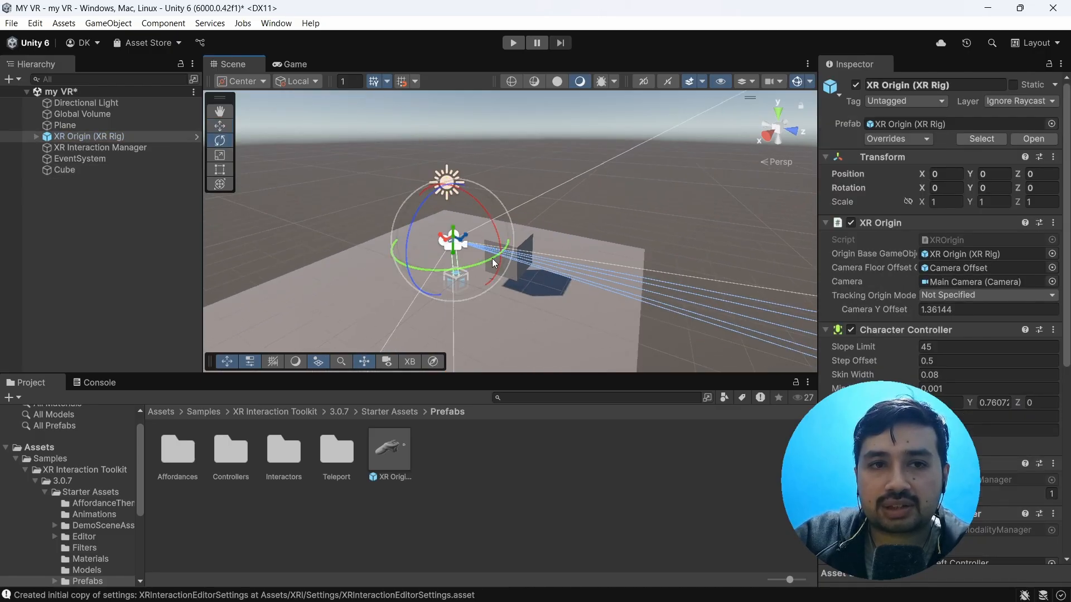
left_click_drag(475, 266, 510, 212)
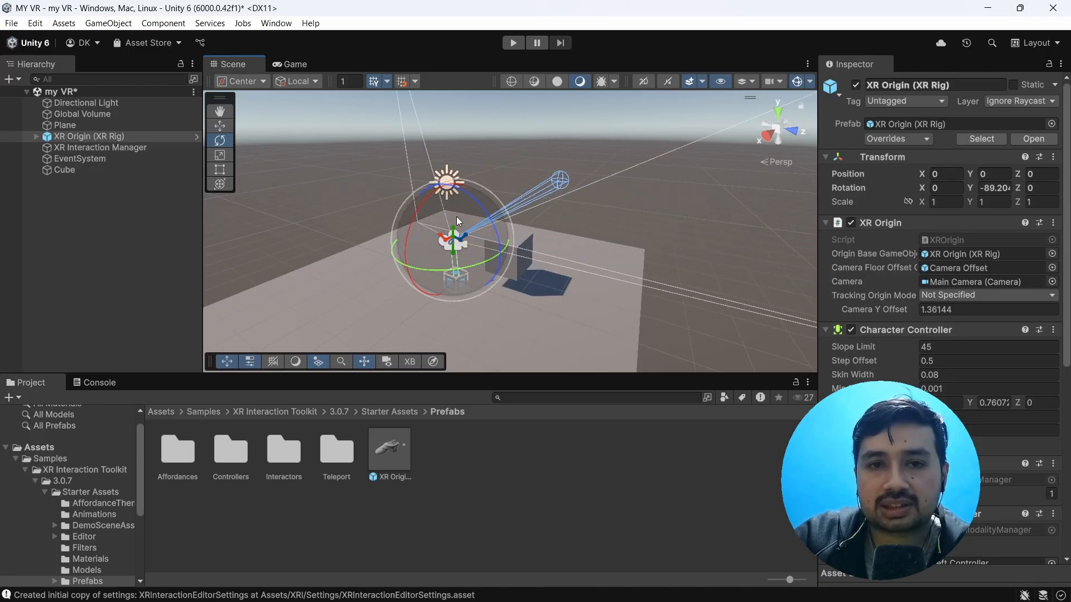
left_click(560, 260)
right_click_drag(678, 300, 603, 288)
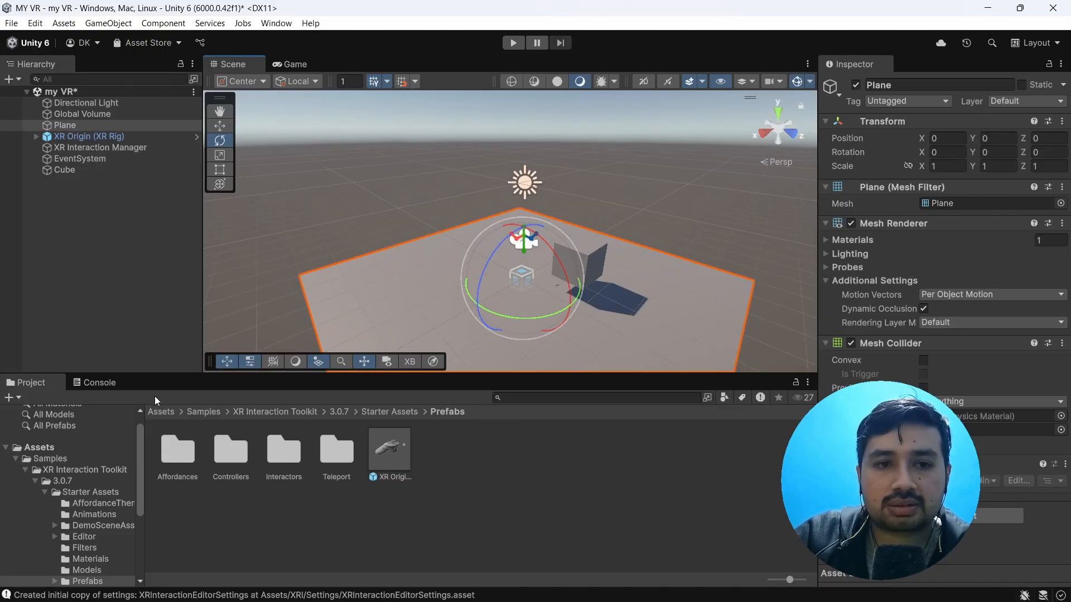
Step: Create a folder named MATERIALS in the project's root Assets folder
left_click(160, 413)
right_click(649, 493)
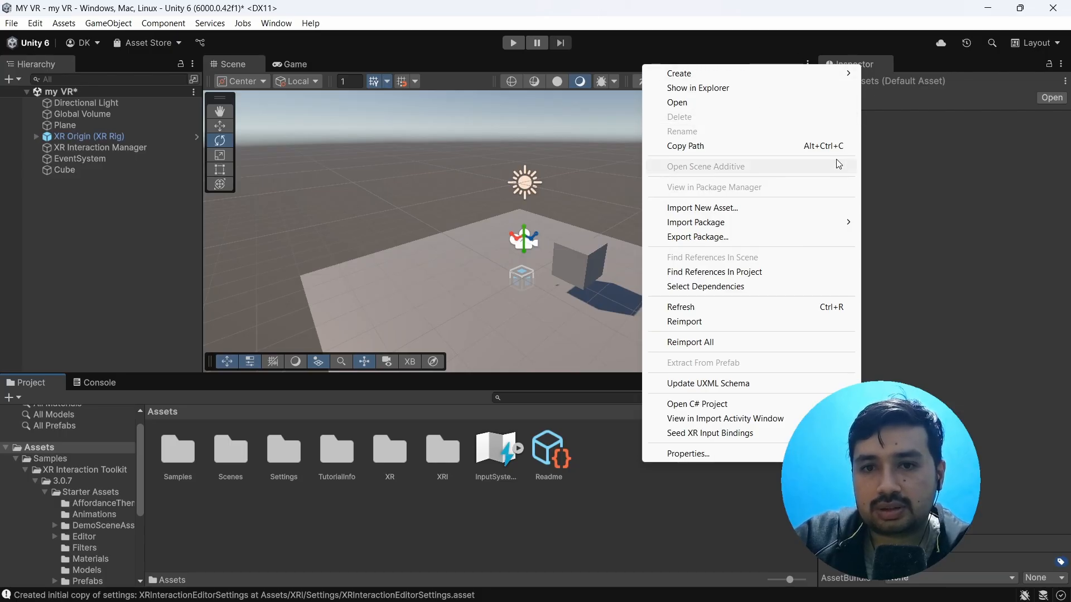
right_click(258, 503)
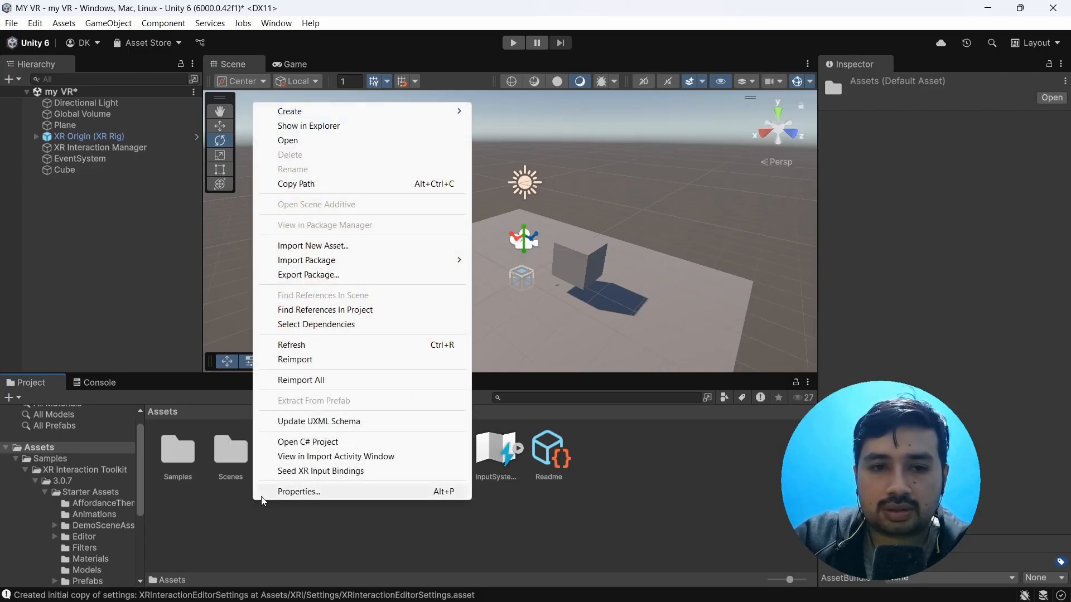
mouse_move(458, 111)
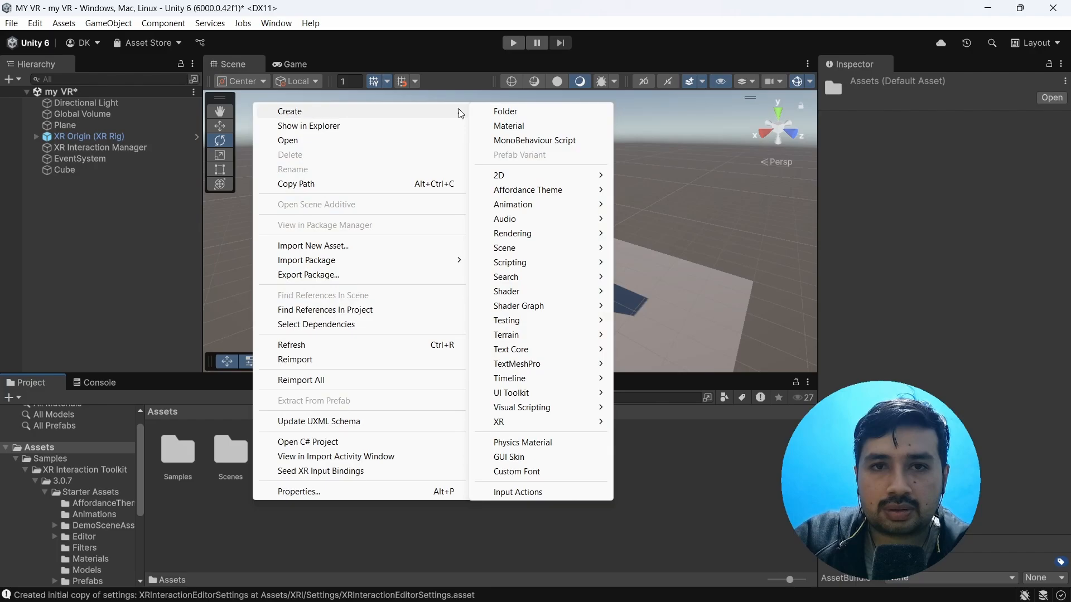
left_click(491, 111)
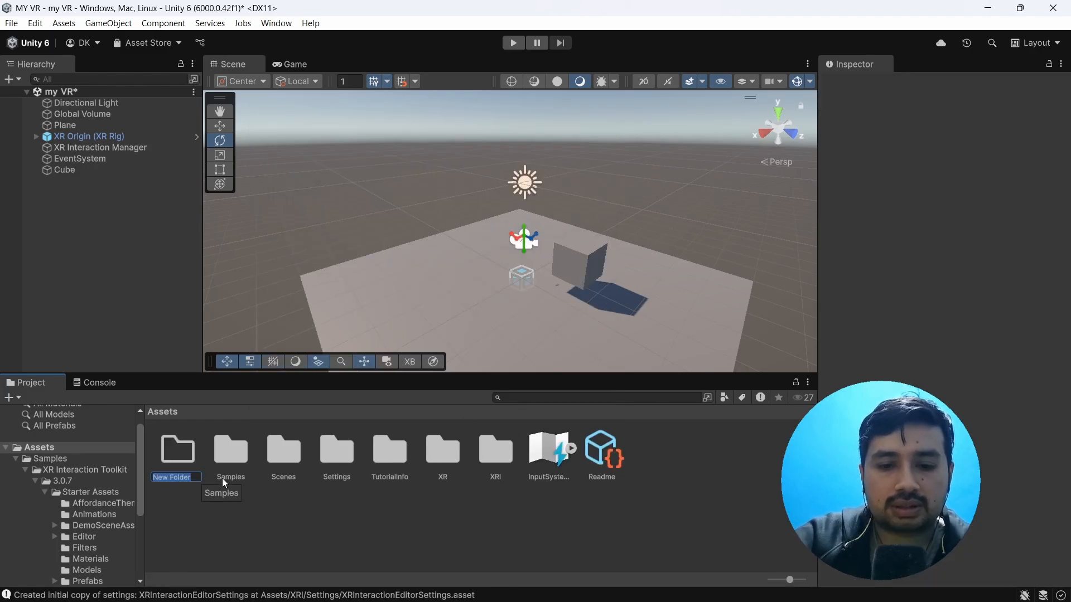
type("M")
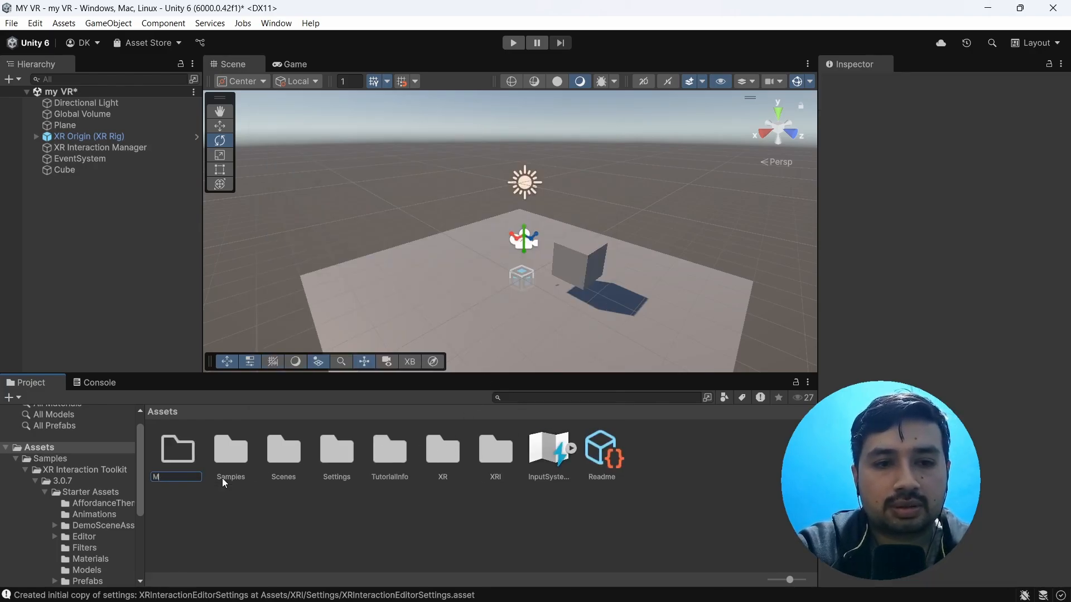
type("ATERIALS")
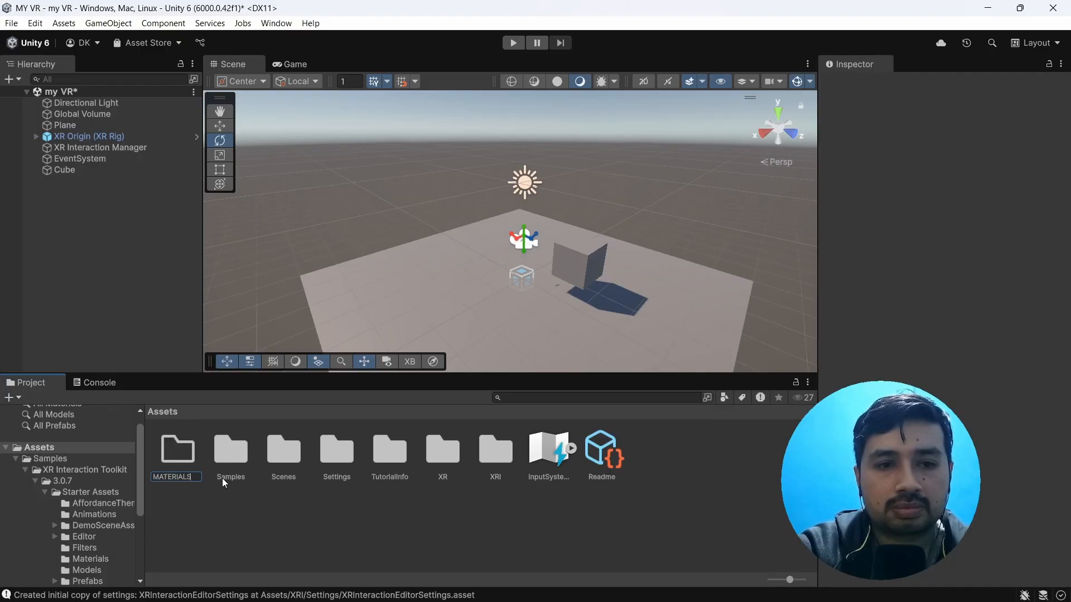
key("Return")
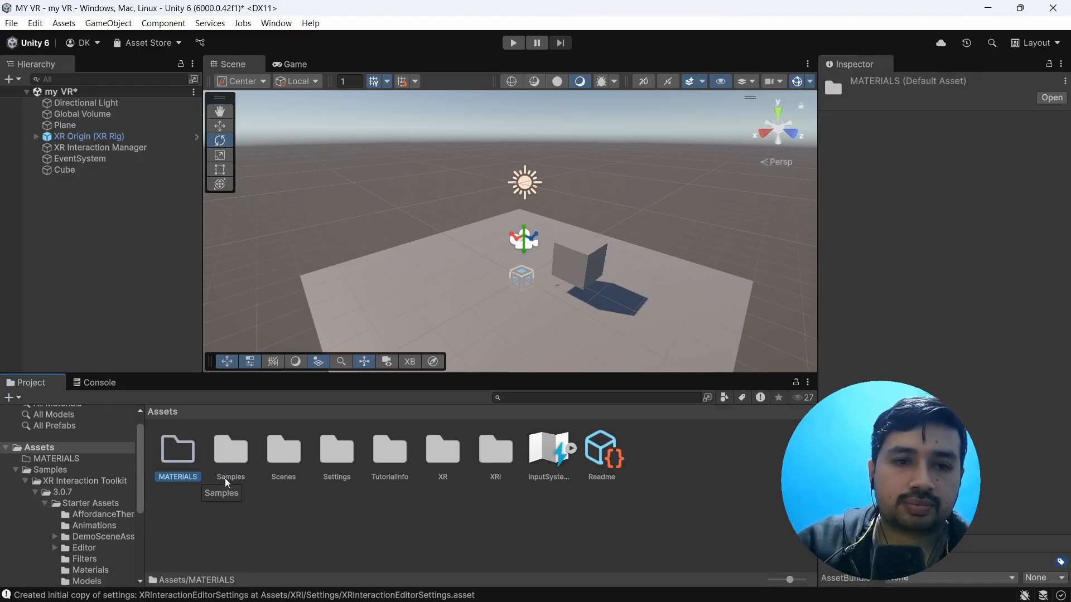
Step: Create a material named Red inside the MATERIALS folder
double_click(195, 450)
right_click(271, 452)
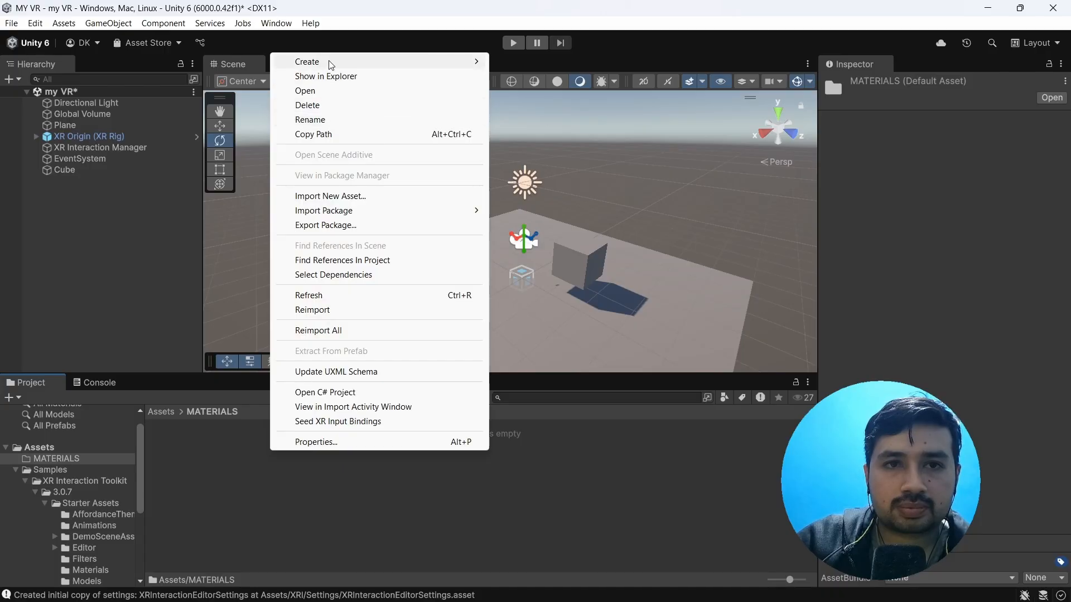
mouse_move(390, 62)
left_click(527, 76)
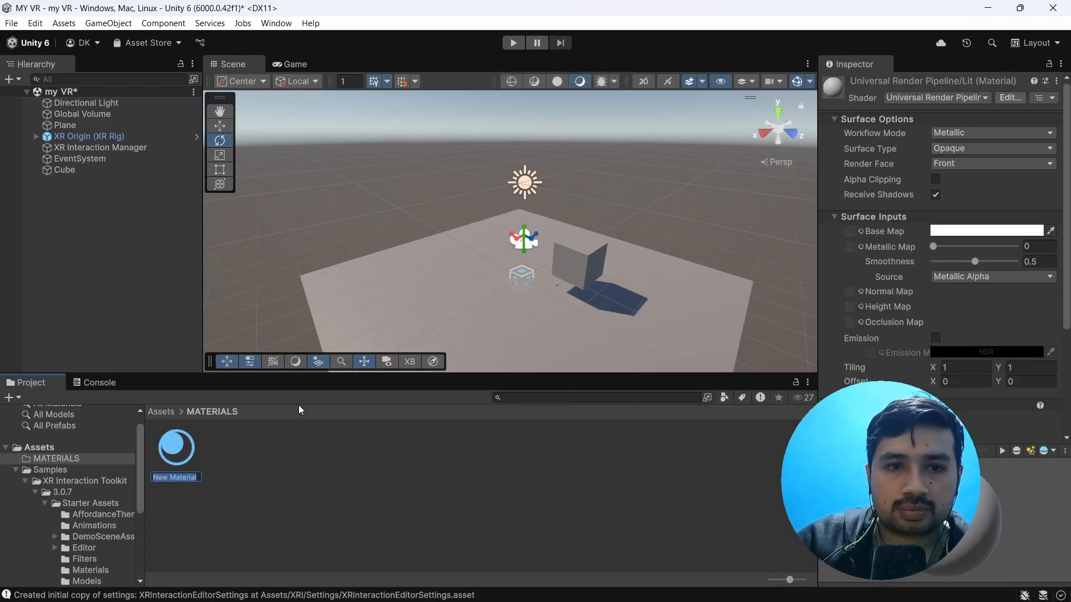
key("BackSpace")
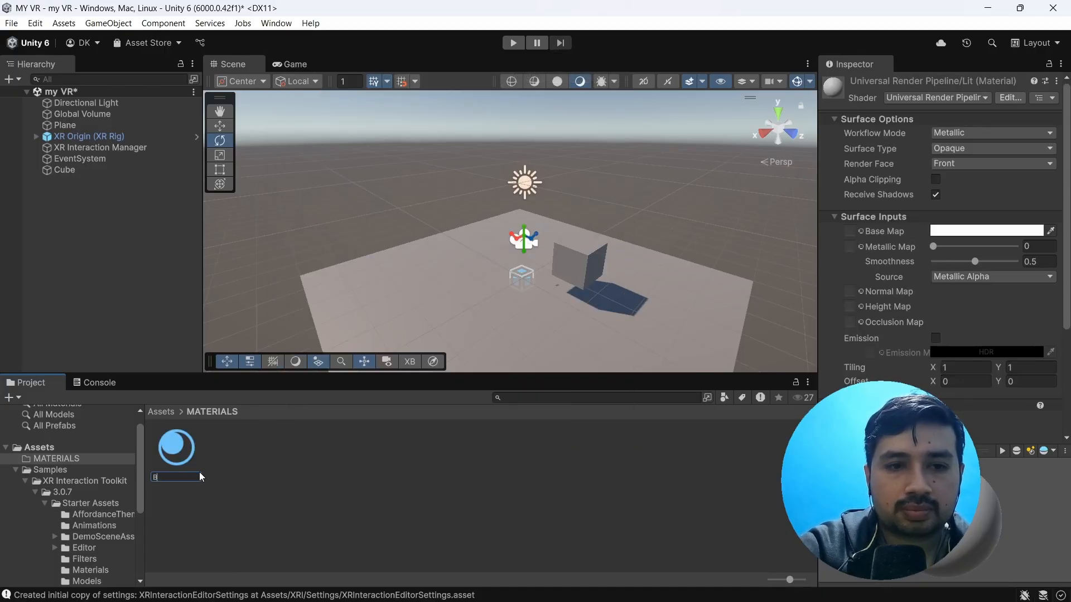
type("Red")
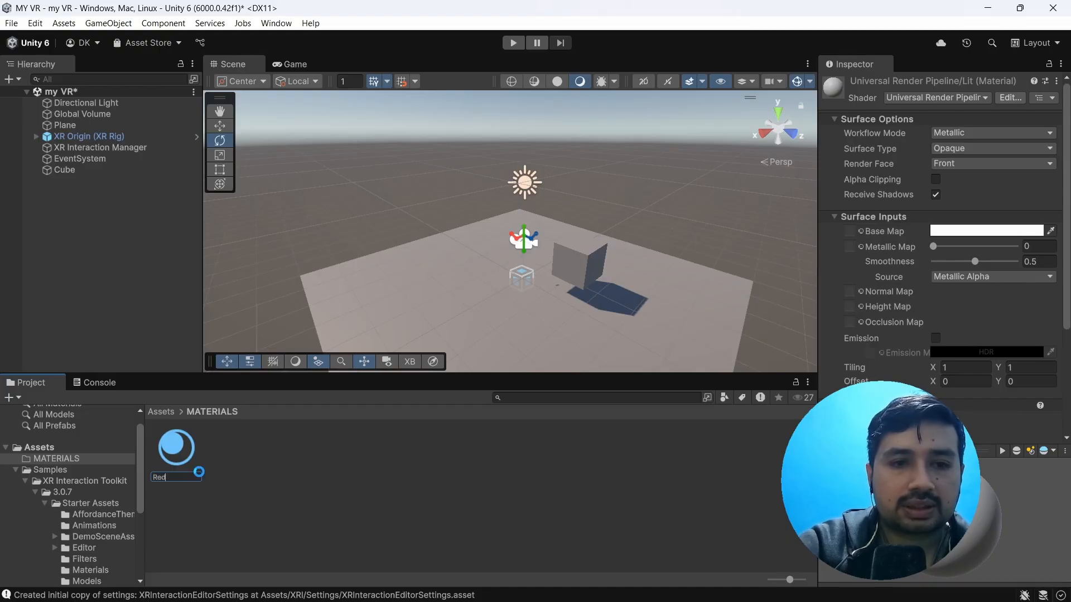
key("Return")
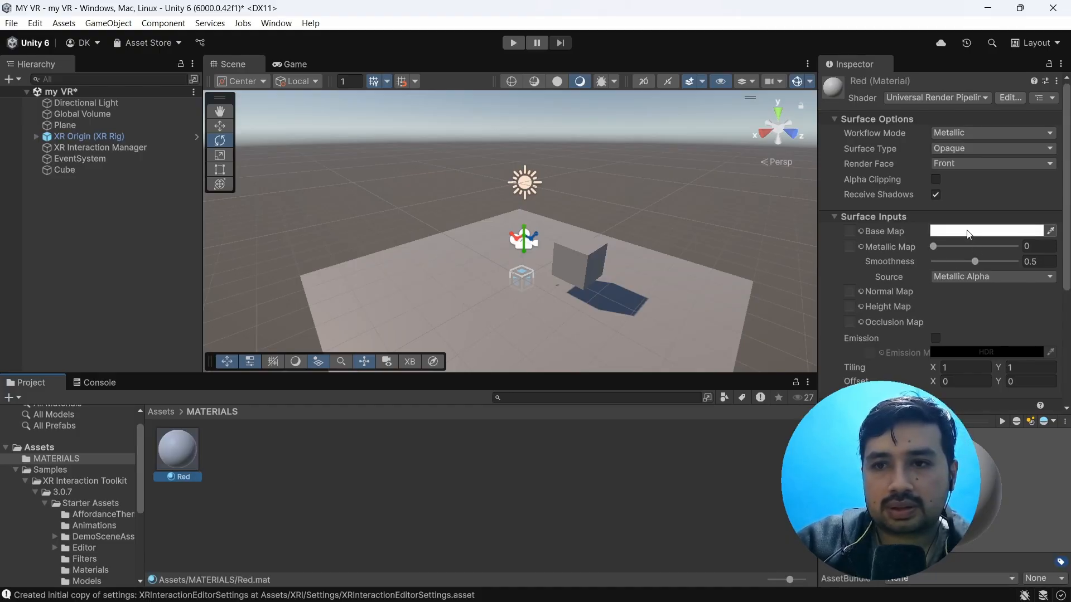
Step: Set the Red material's base map color to pure red (FF0000) and apply the material to the cube
left_click(986, 231)
left_click(1022, 303)
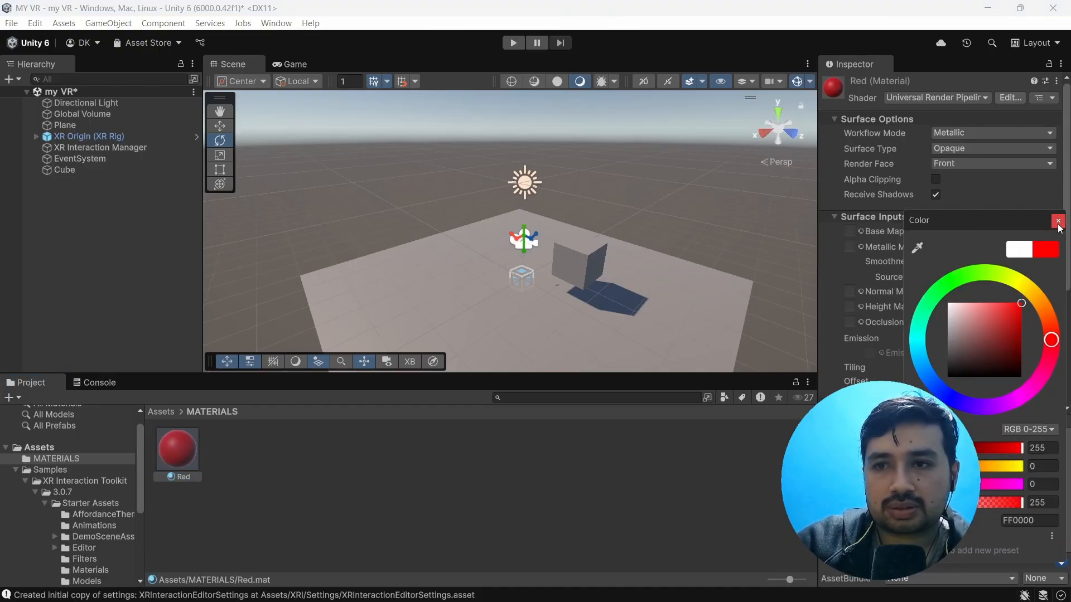
left_click(1058, 221)
left_click_drag(179, 452, 581, 267)
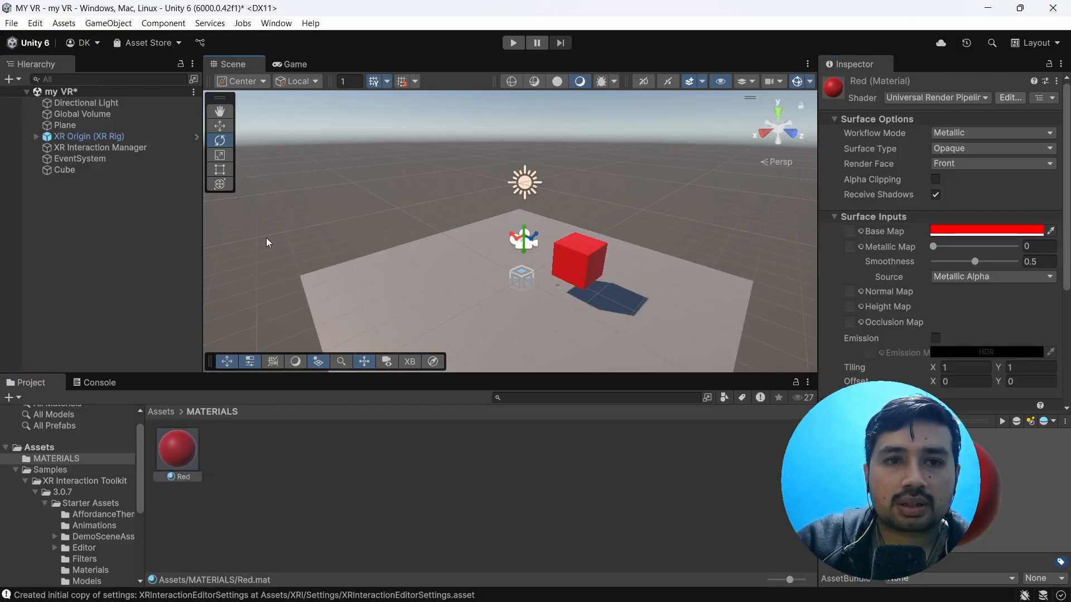
Step: View the red cube and the rig from the side and run the my VR scene in Play mode
scroll(513, 264, "up", 4)
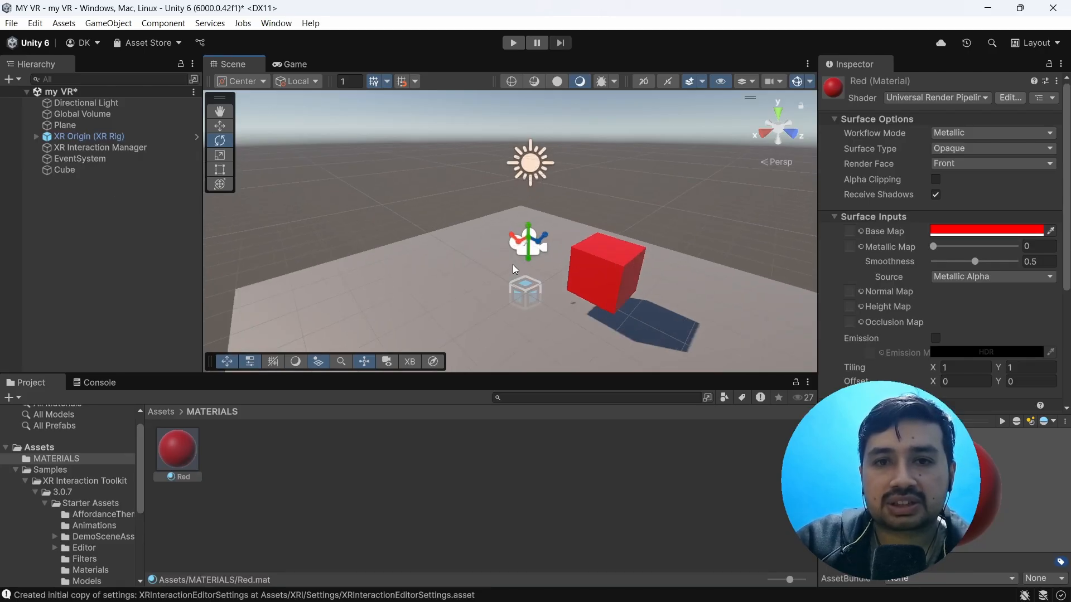
left_click_drag(516, 265, 669, 279, "alt")
scroll(490, 259, "down", 3)
left_click_drag(411, 268, 440, 260, "alt")
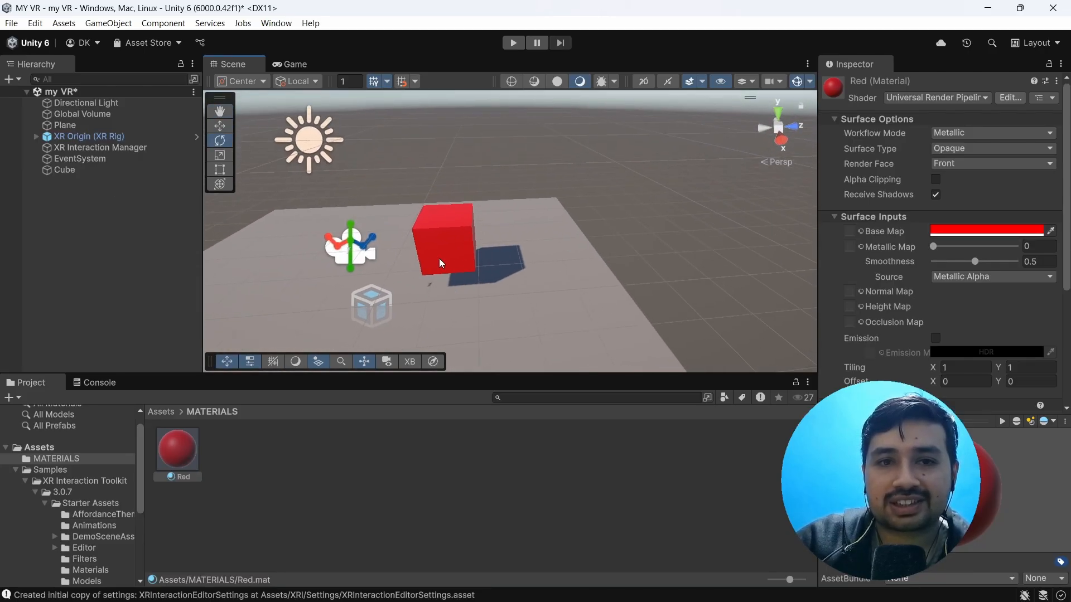
middle_click_drag(440, 260, 483, 232)
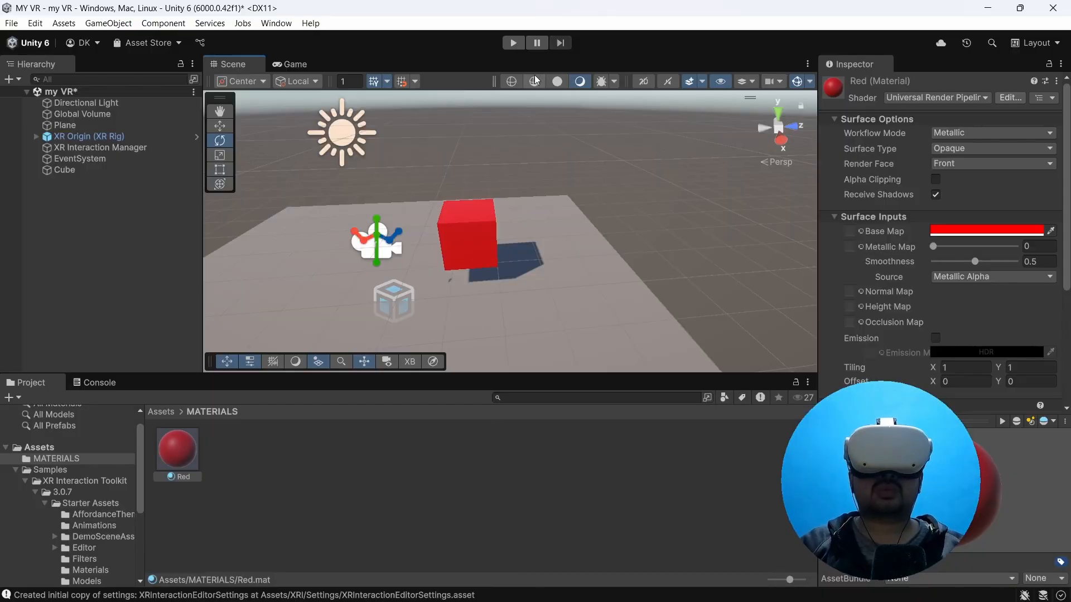
left_click(514, 43)
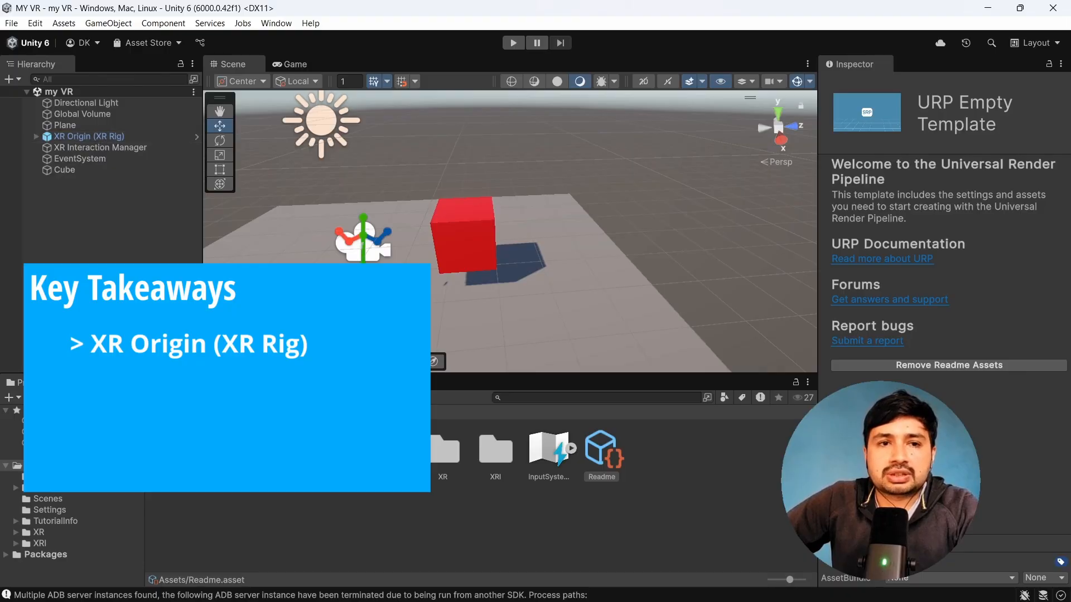
scroll(318, 248, "up", 2)
scroll(318, 249, "down", 1)
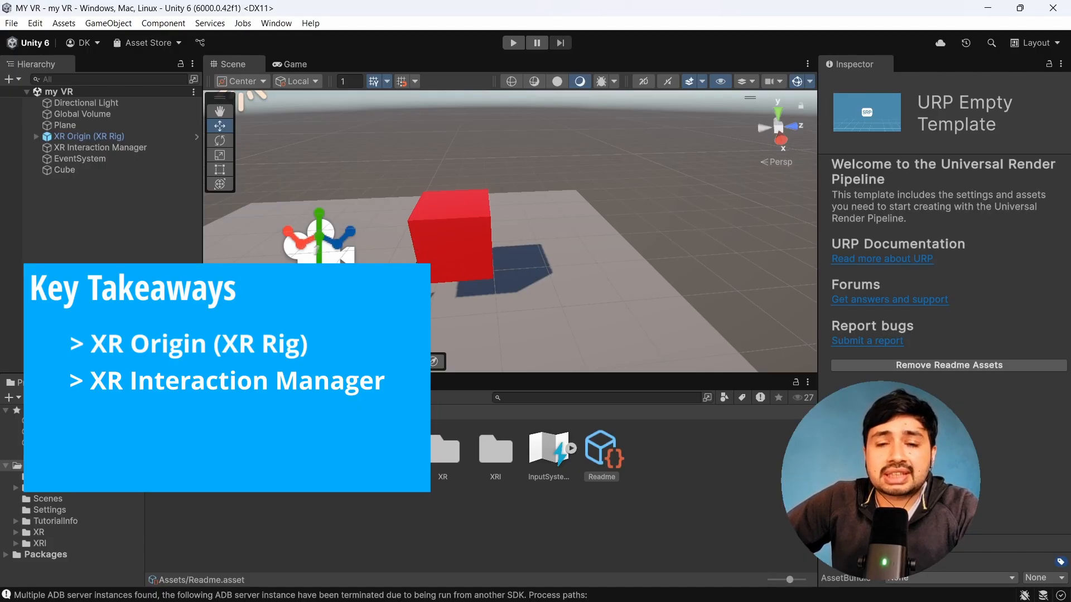
scroll(287, 265, "down", 3)
scroll(286, 265, "up", 4)
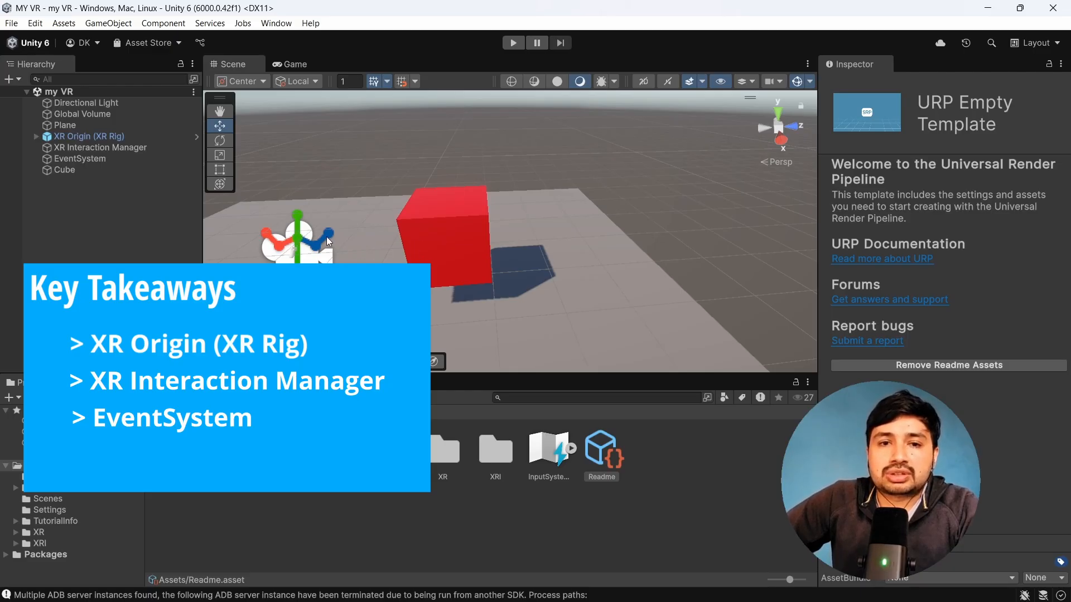
scroll(329, 243, "down", 2)
scroll(329, 243, "up", 1)
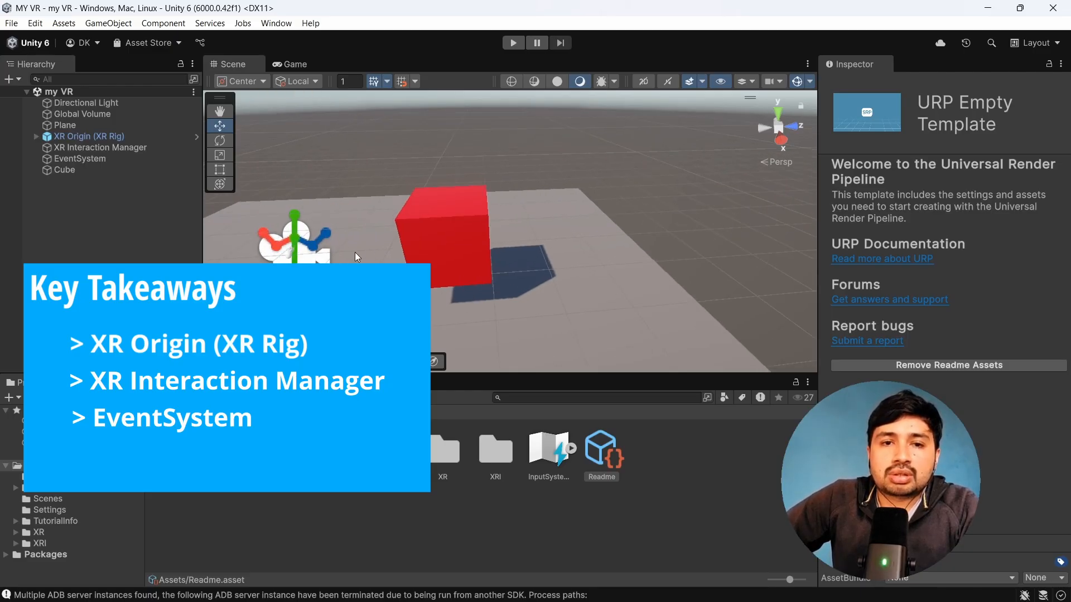